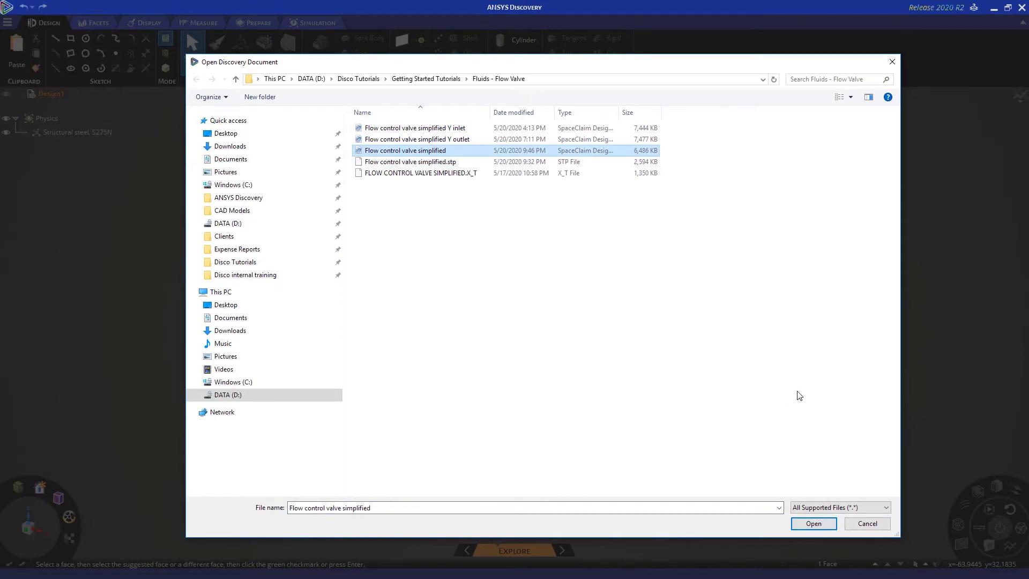
Step: Open the Flow control valve simplified file from the Fluids - Flow Valve folder
click(813, 524)
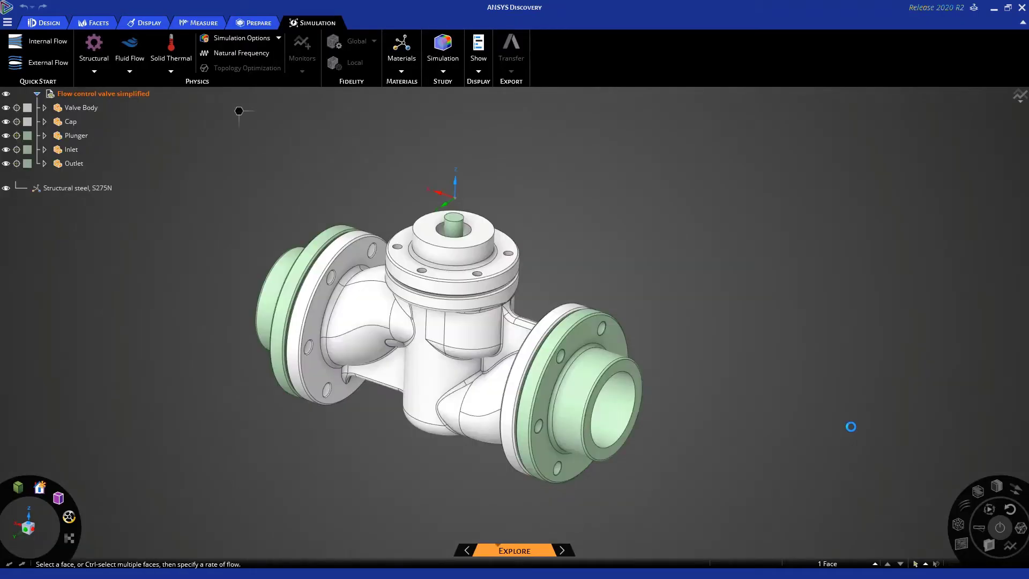
shift+middle_drag(683, 354, 747, 338)
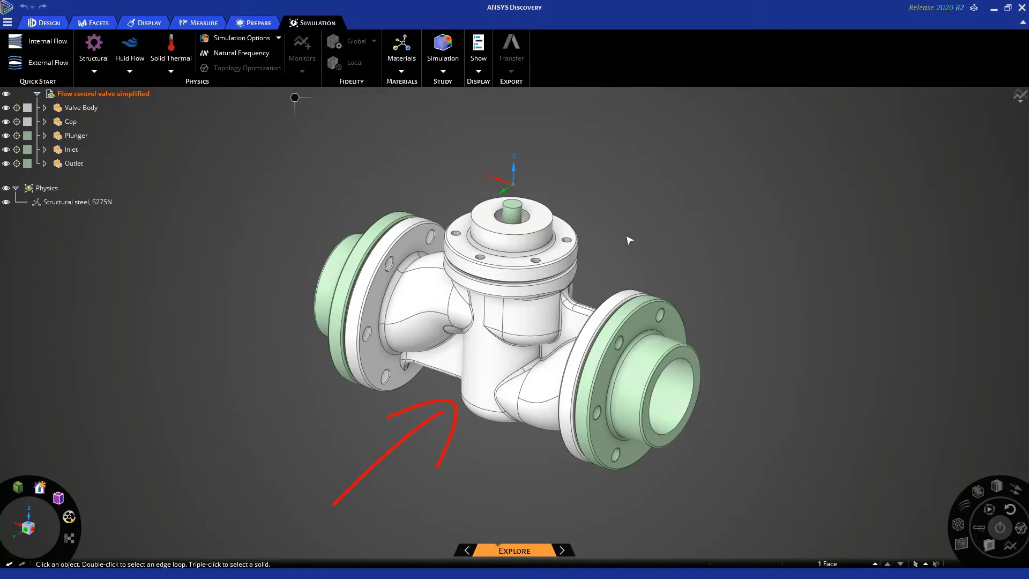
Step: Restrict the physics solution to the valve body only and hide all the other components
click(531, 313)
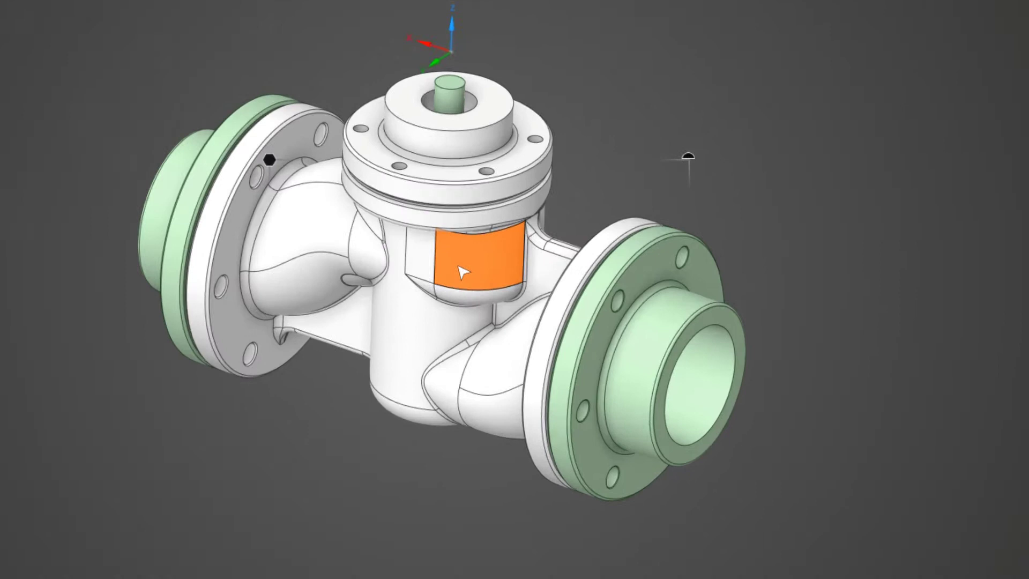
right_click(521, 324)
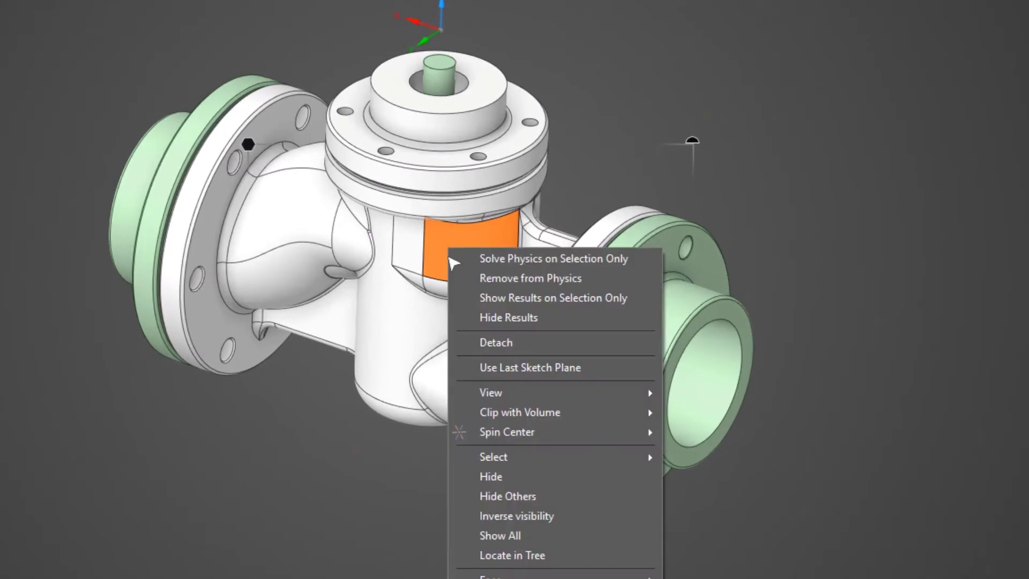
click(639, 259)
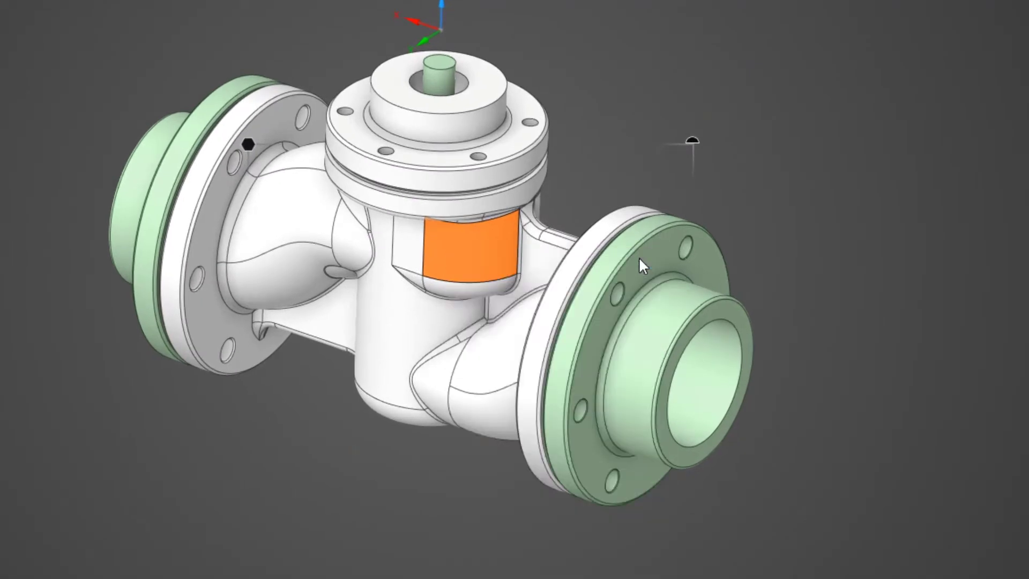
right_click(464, 242)
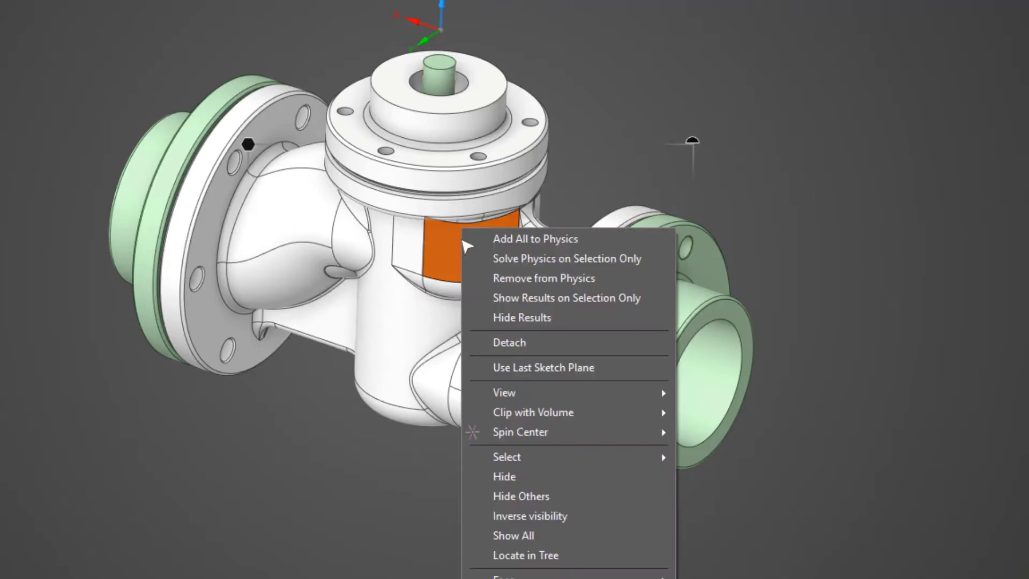
click(518, 497)
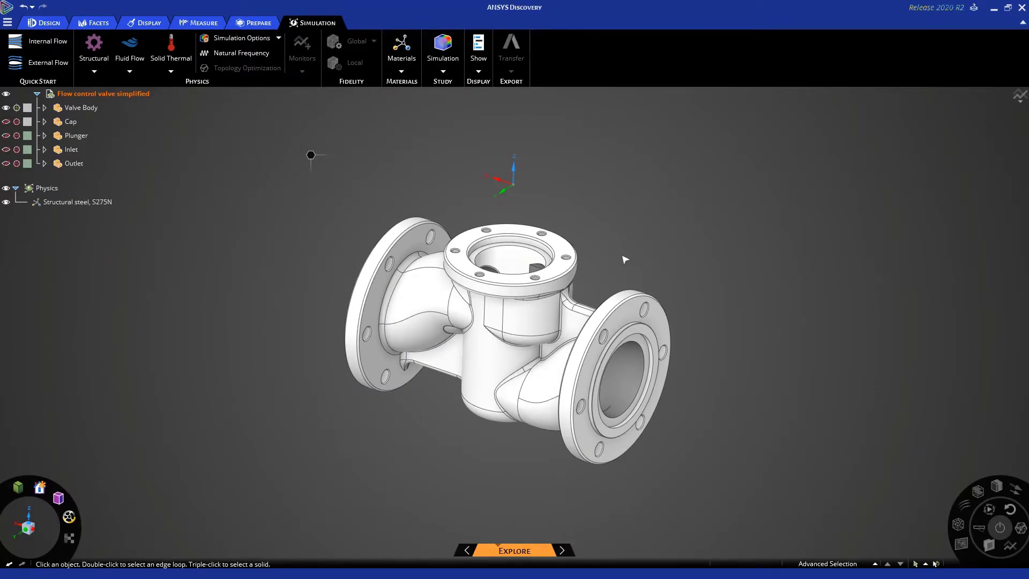
Step: Add a fixed structural support to the bolted outer face of the valve body's end flange facing the viewer
click(619, 314)
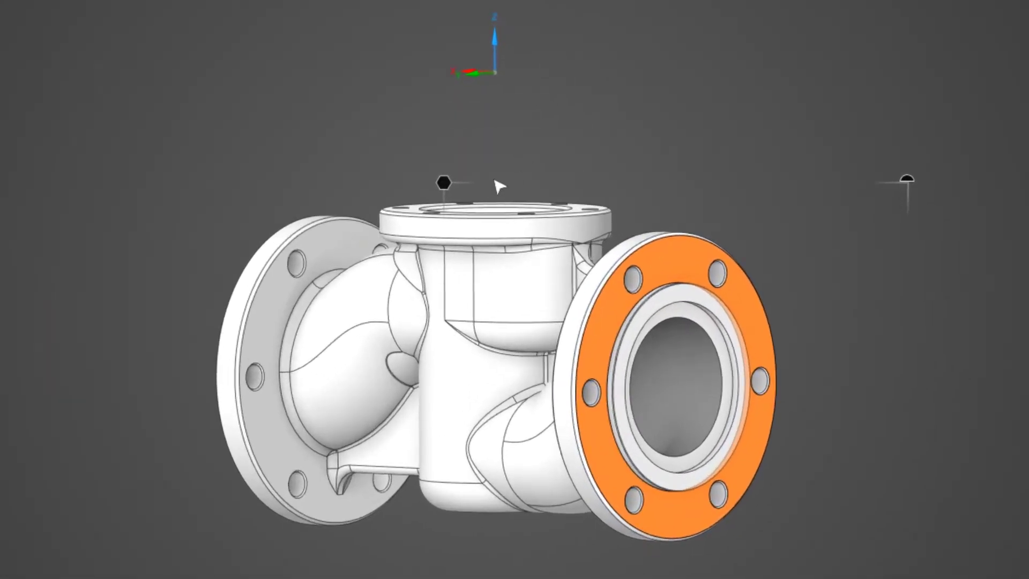
right_click(443, 183)
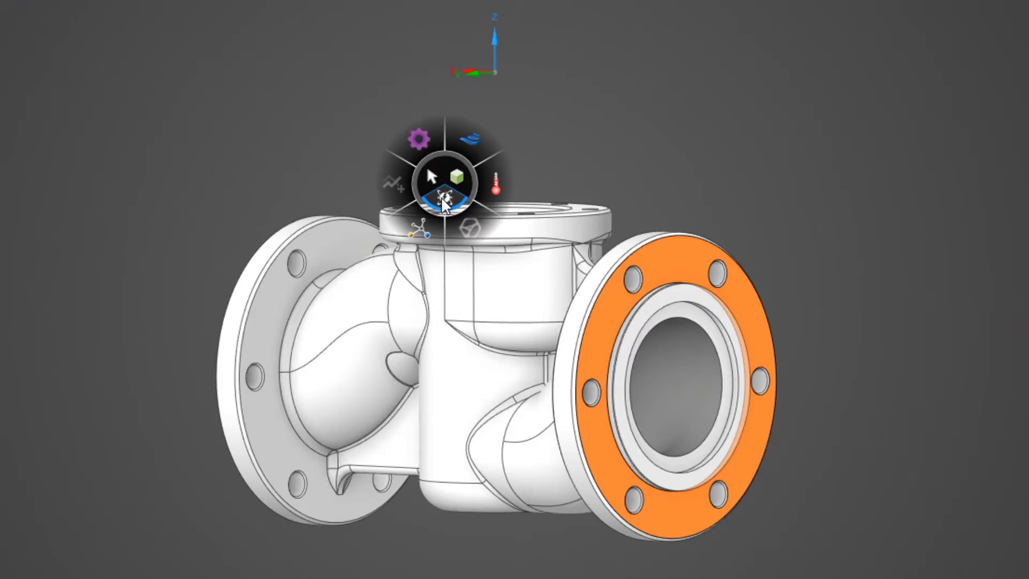
mouse_move(424, 146)
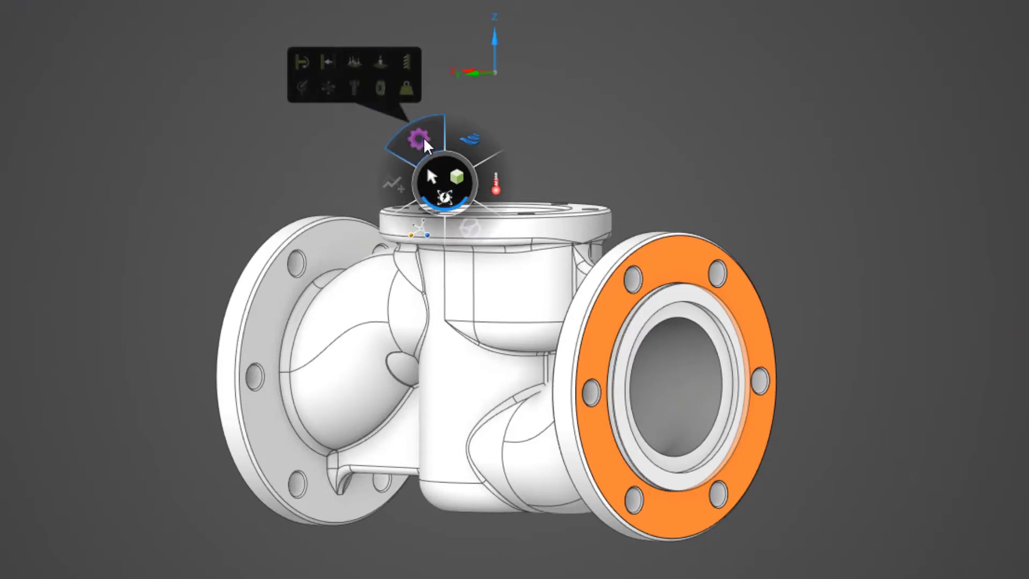
click(411, 62)
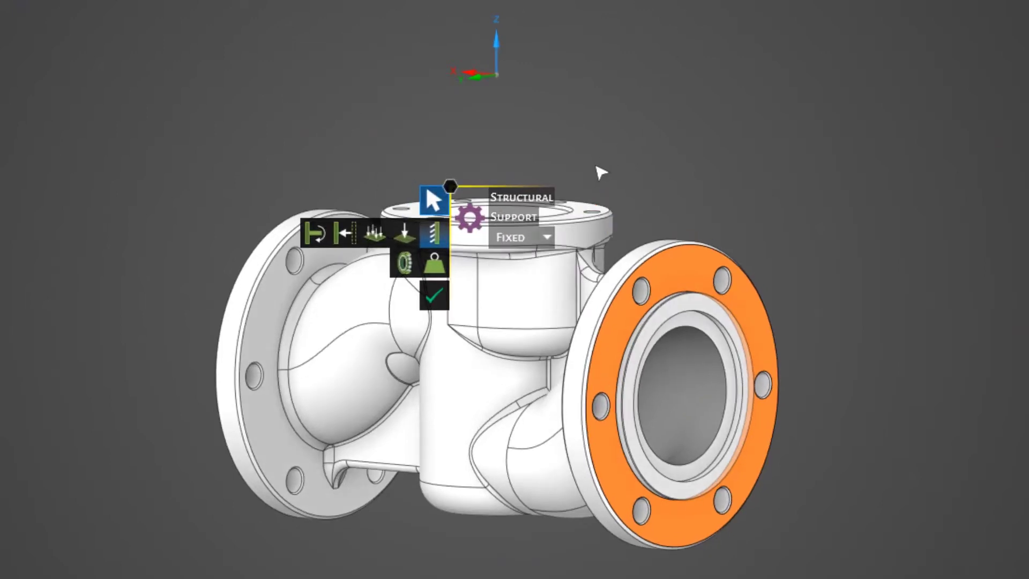
scroll(600, 167, up, 3)
shift+middle_drag(616, 154, 597, 51)
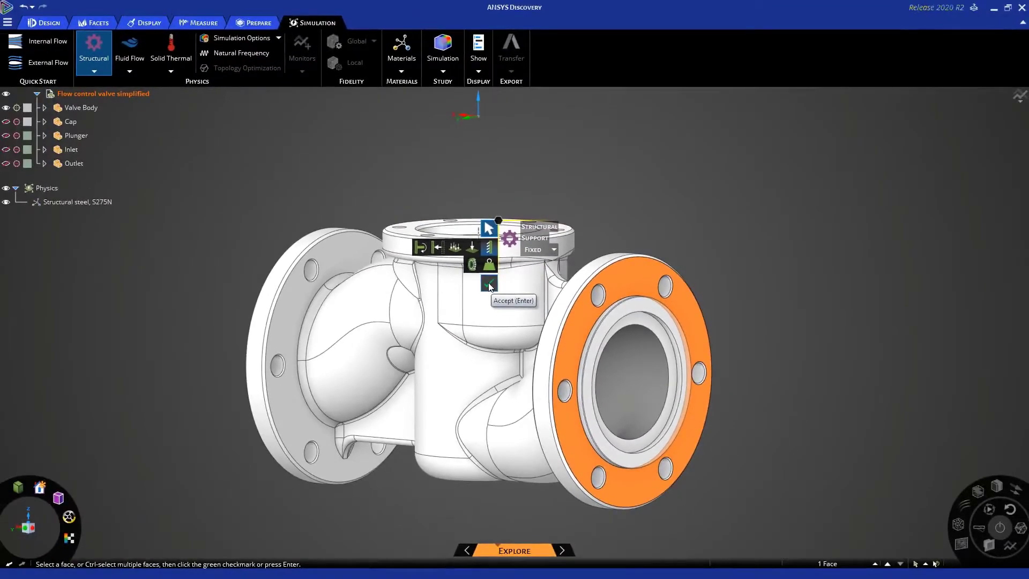
click(488, 284)
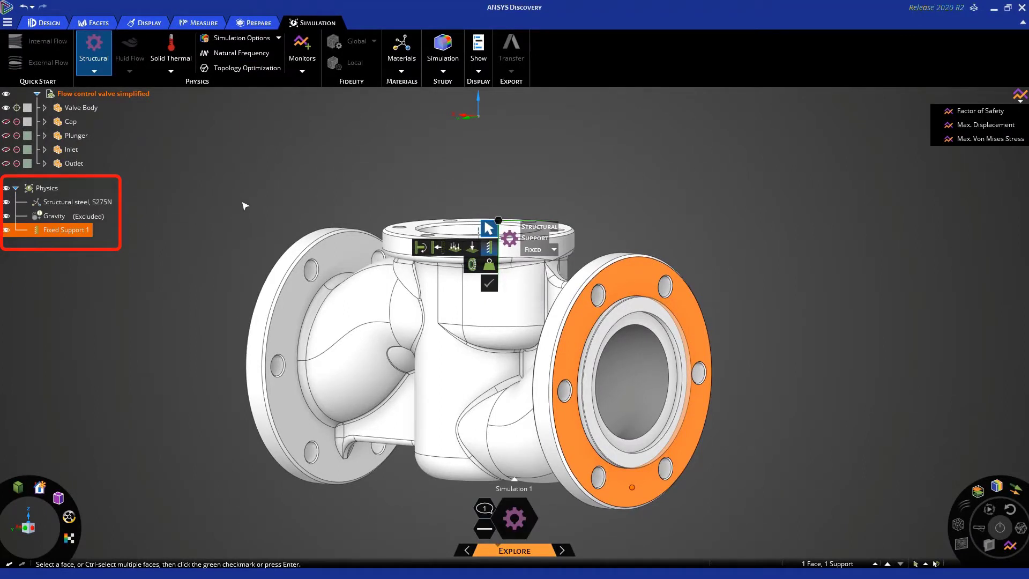
middle_drag(247, 198, 250, 208)
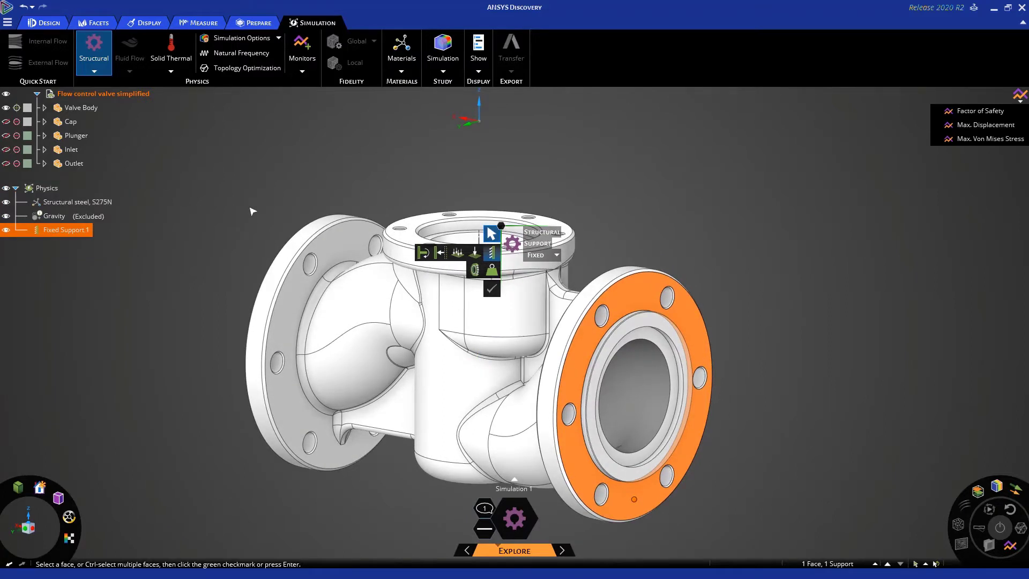
key(Escape)
key(Escape)
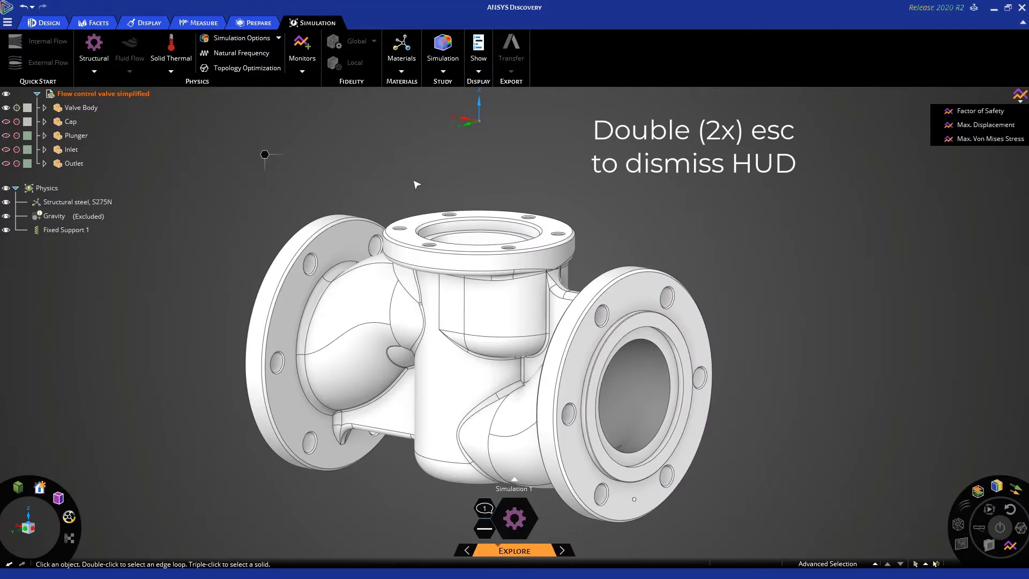
Step: Add a fixed structural support to the outer face of the valve body's opposite end flange
middle_drag(415, 184, 415, 188)
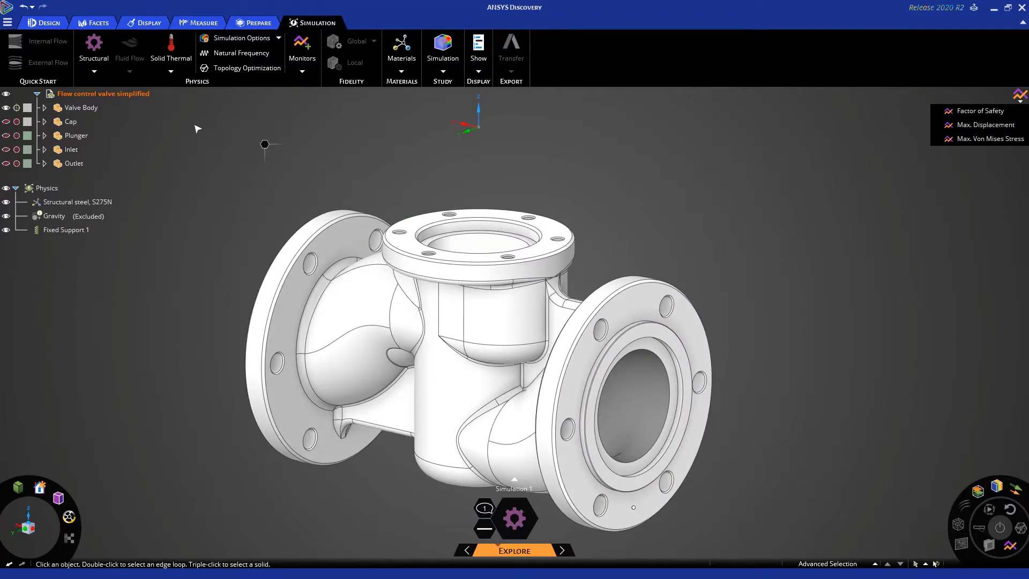
click(93, 50)
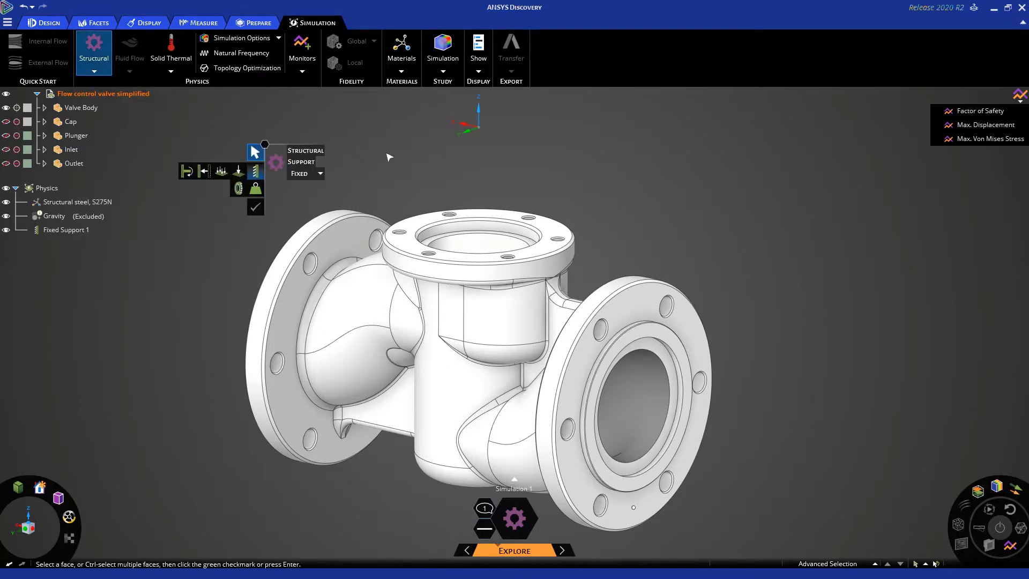
middle_drag(409, 184, 385, 184)
click(349, 232)
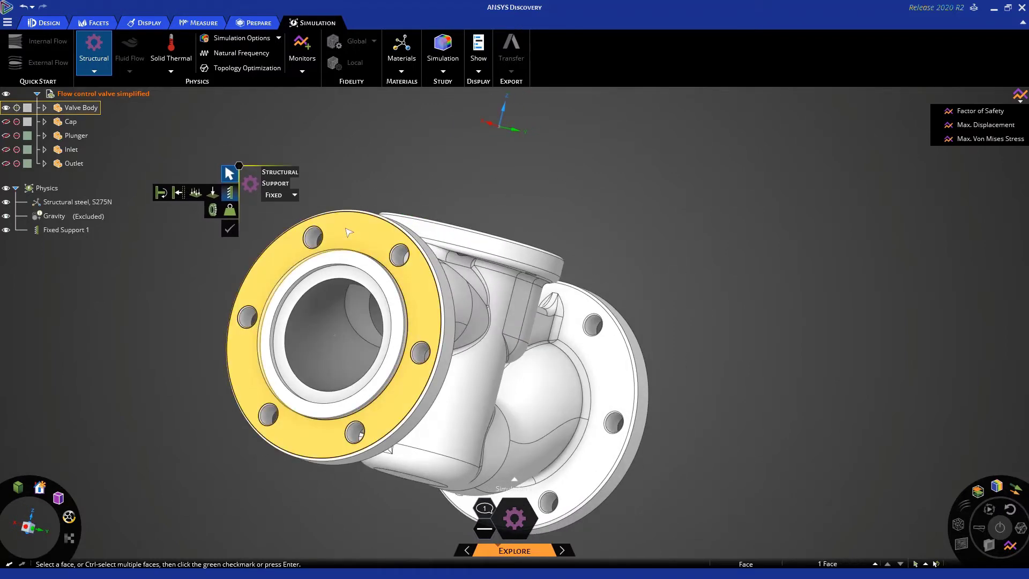
click(230, 229)
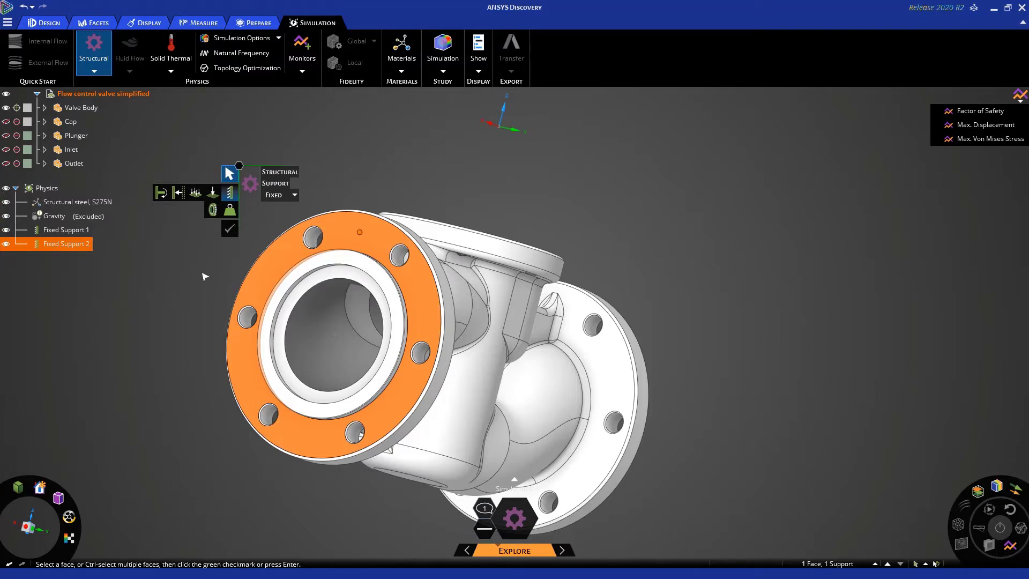
key(Escape)
key(Escape)
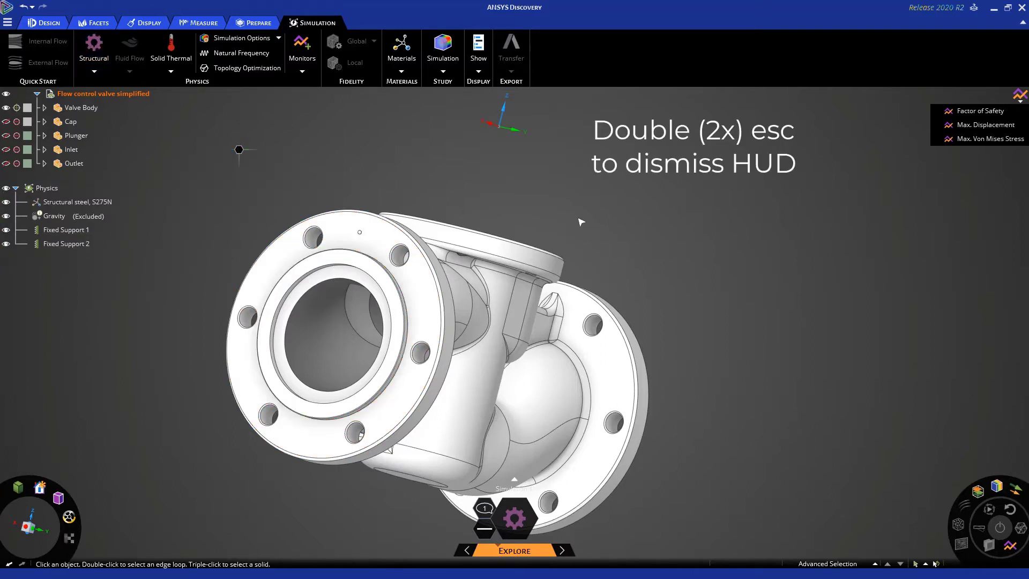
Step: Return to the home view and activate the Using Boundary selection mode
key(h)
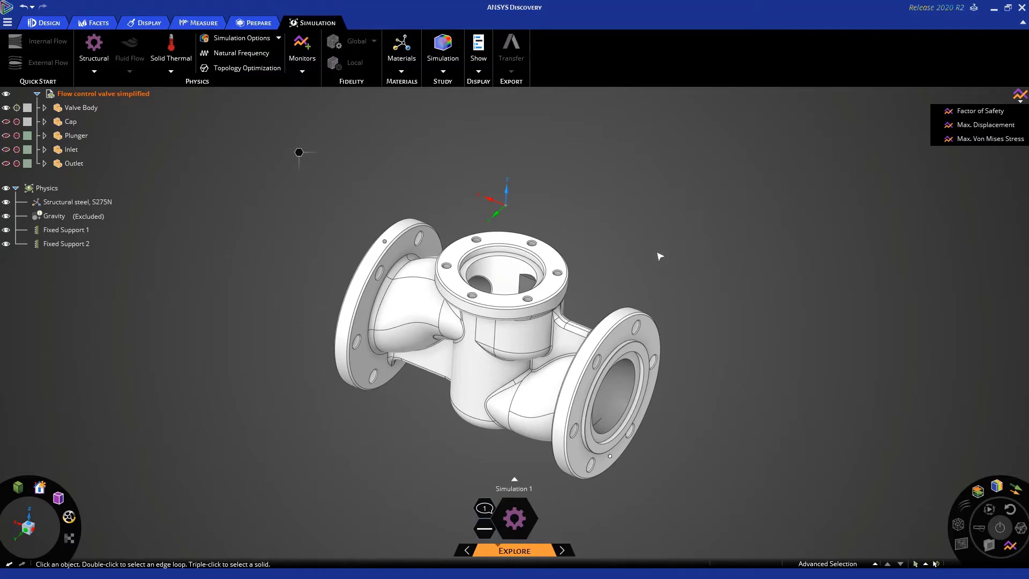
mouse_move(660, 257)
middle_down()
mouse_move(586, 200)
mouse_move(642, 253)
middle_up()
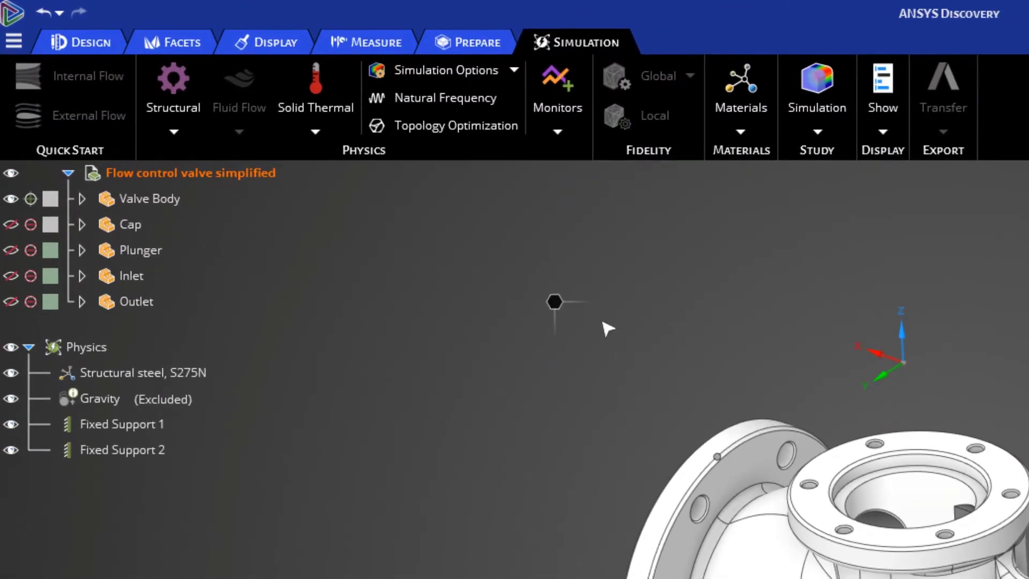
right_click(556, 302)
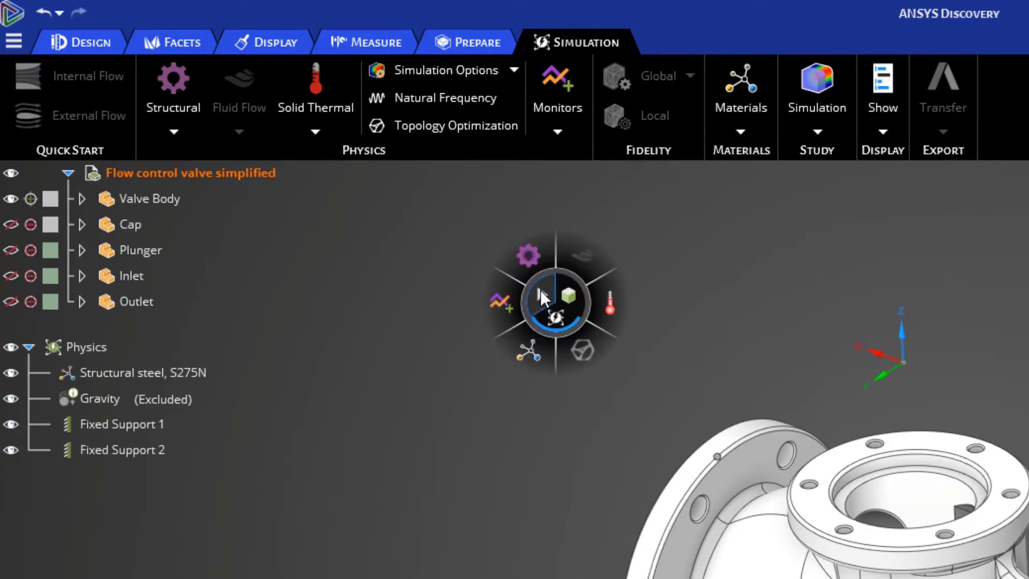
click(540, 290)
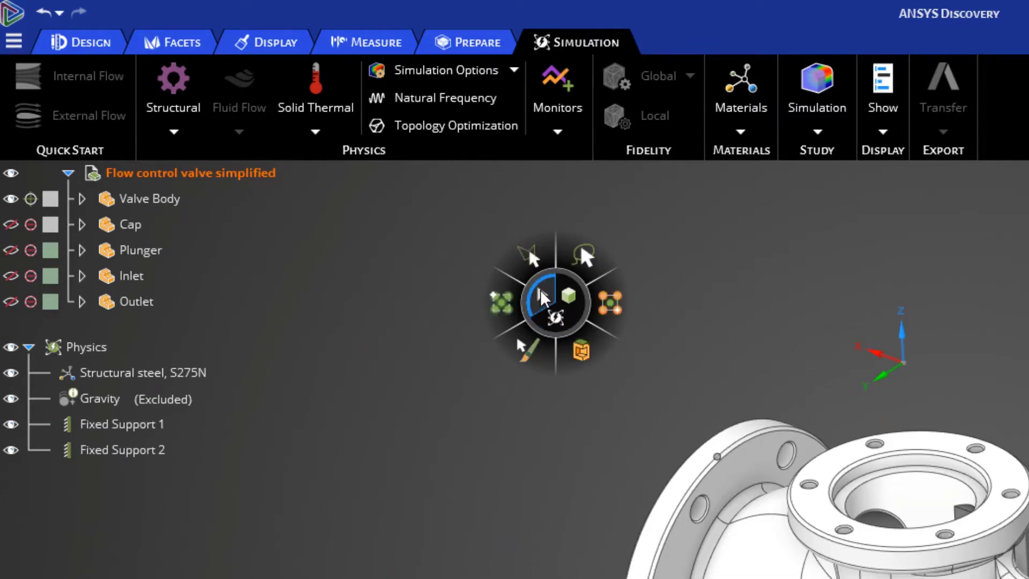
click(571, 292)
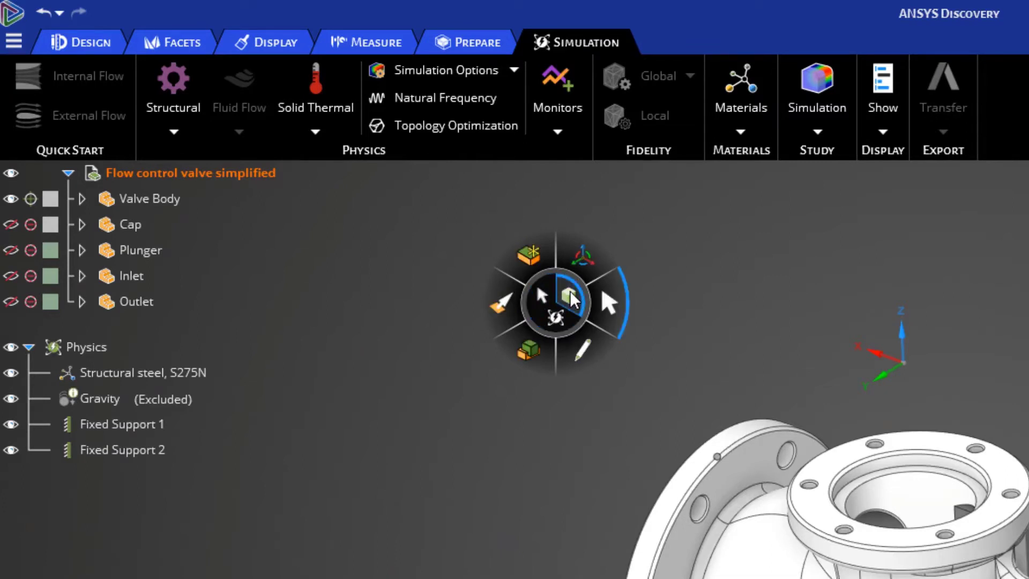
click(542, 298)
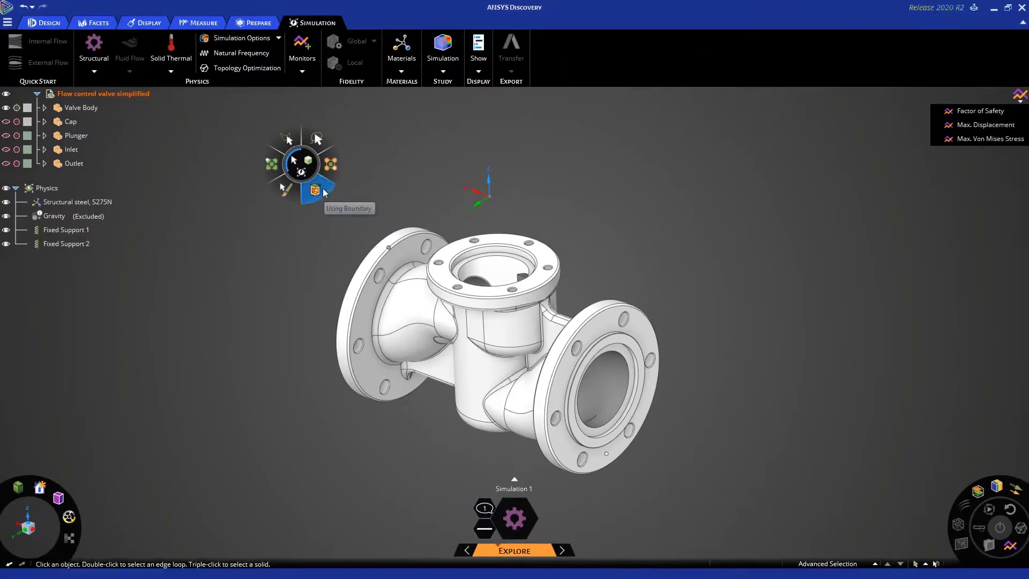
click(597, 350)
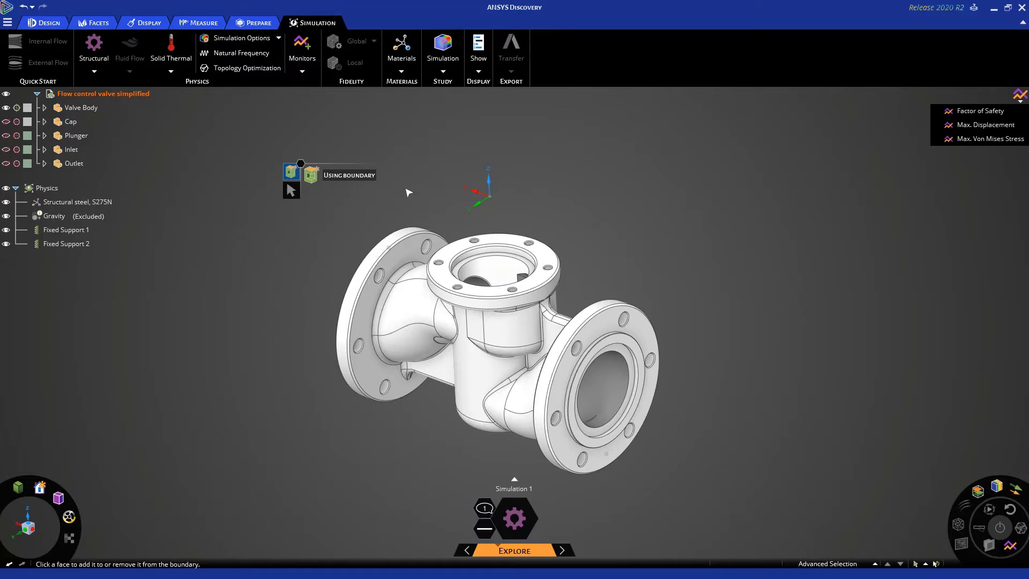
Step: Read the built-in help on the boundary and seed selection tools of Using Boundary
key(F1)
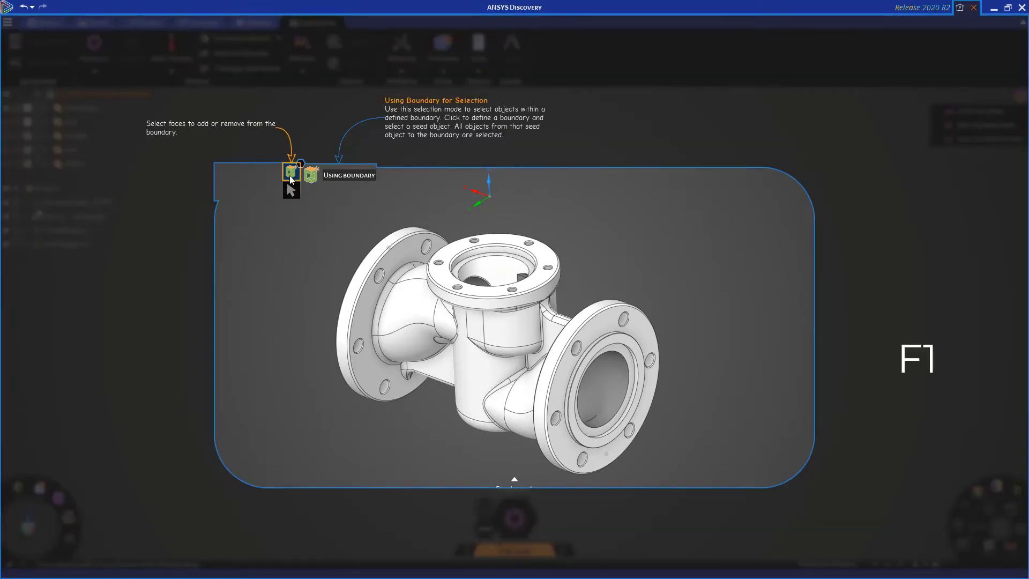
mouse_move(291, 192)
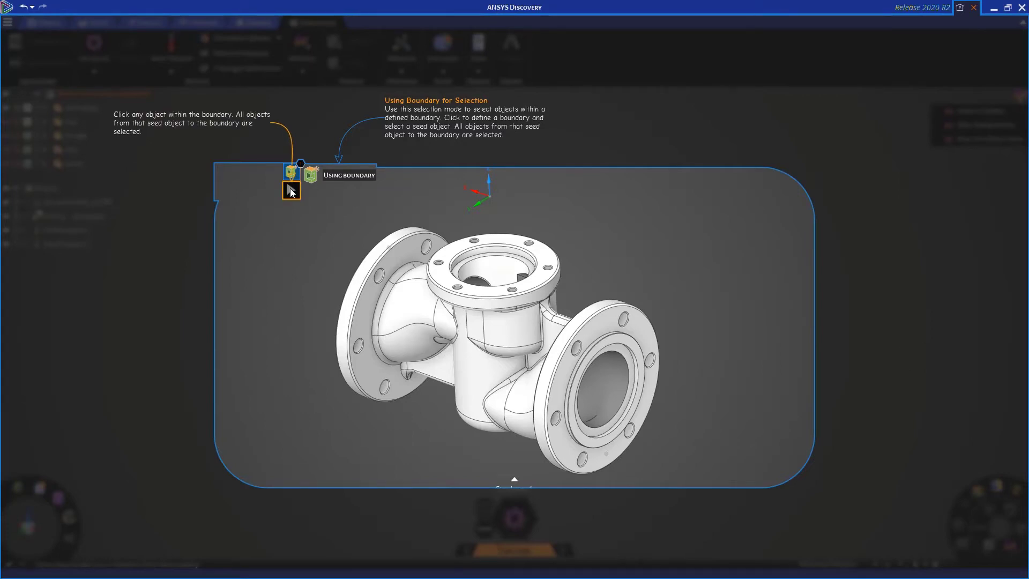
key(Escape)
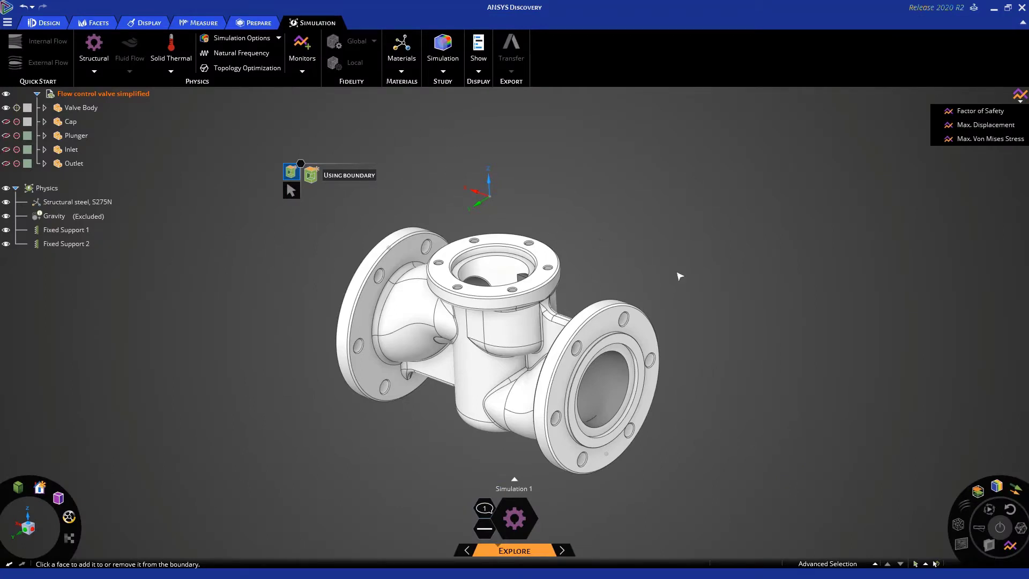
Step: Define the boundary with the inner ring faces at both end flange openings and the cap opening, then switch to seed face selection
scroll(616, 364, up, 5)
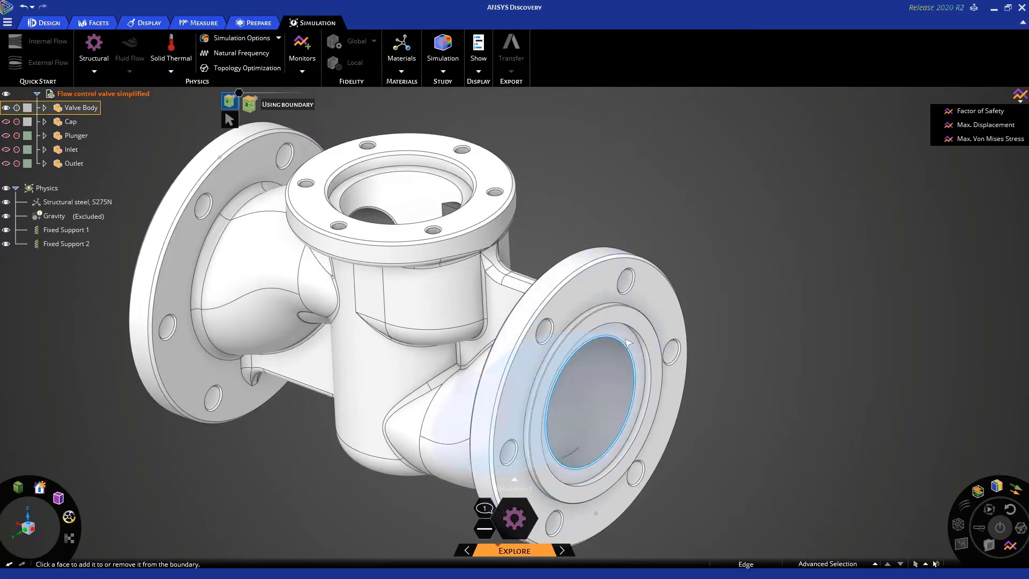
click(628, 340)
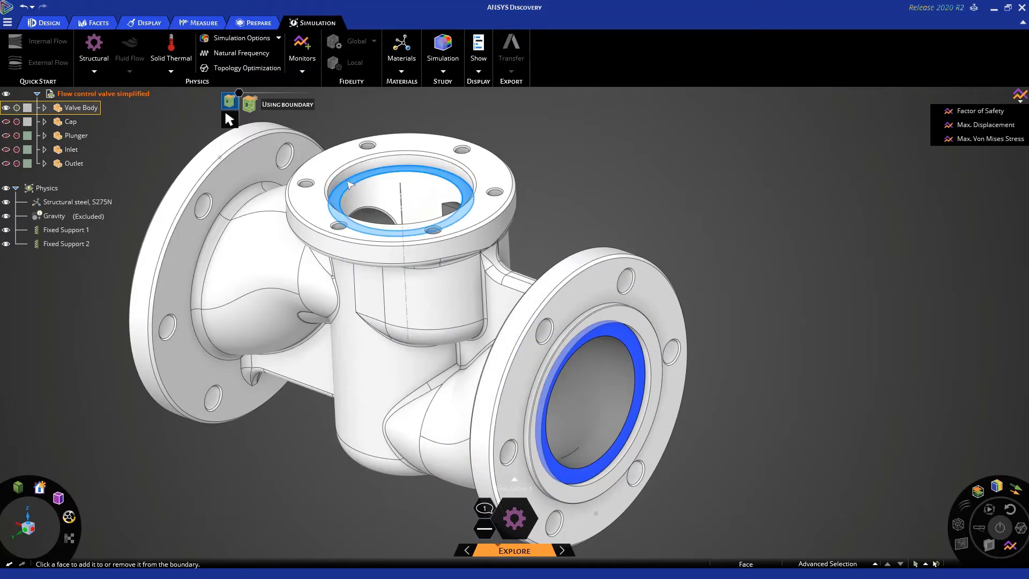
middle_drag(583, 197, 690, 214)
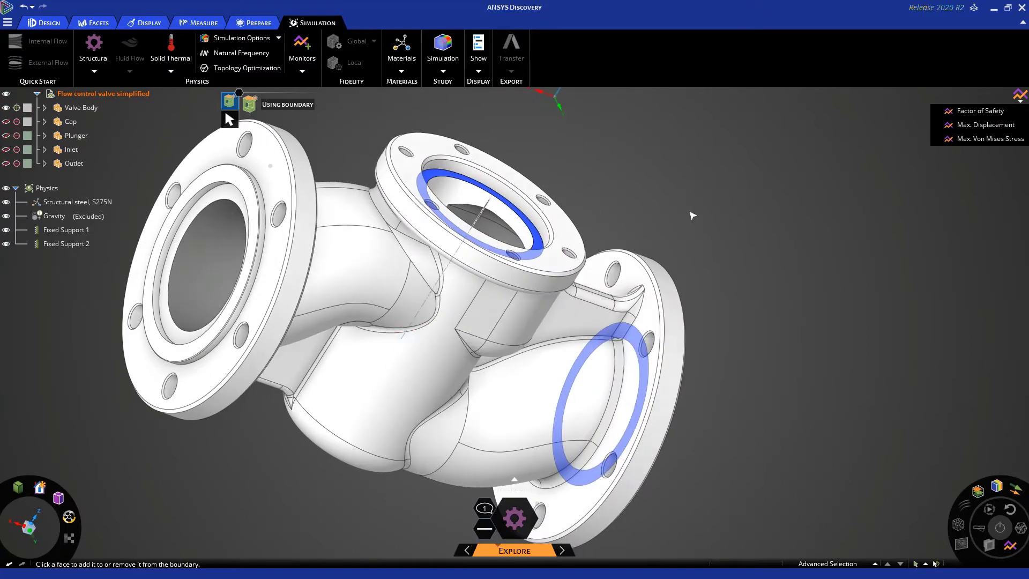
click(220, 199)
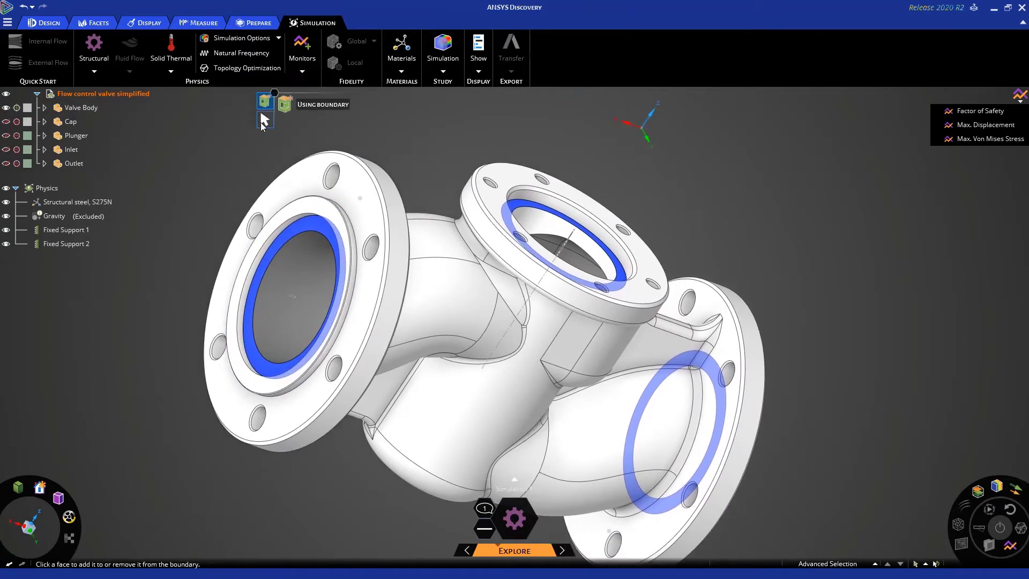
click(263, 120)
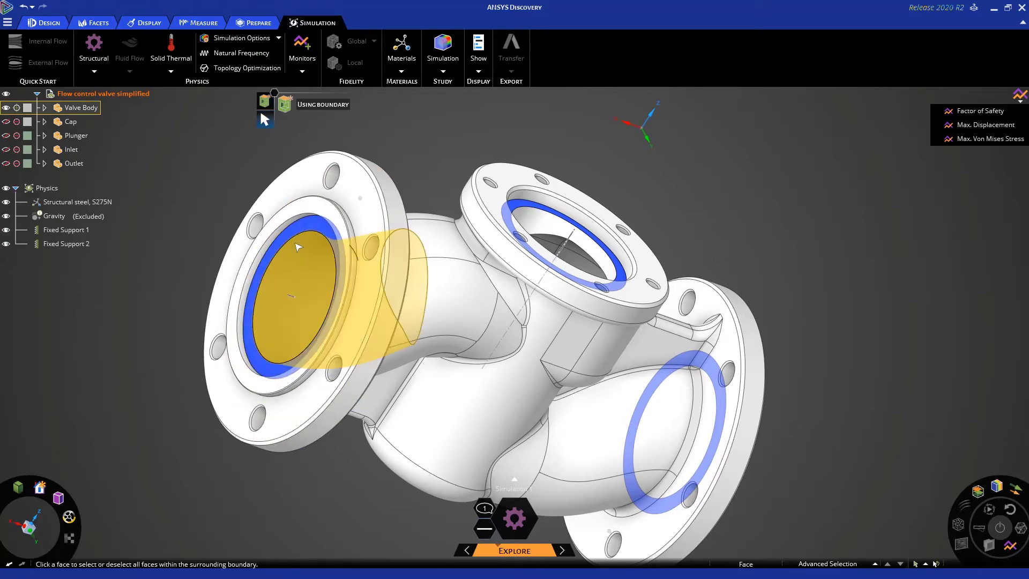
Step: Select all internal faces within the boundary using the bore face inside the end flange opening as the seed
click(299, 247)
scroll(696, 225, down, 3)
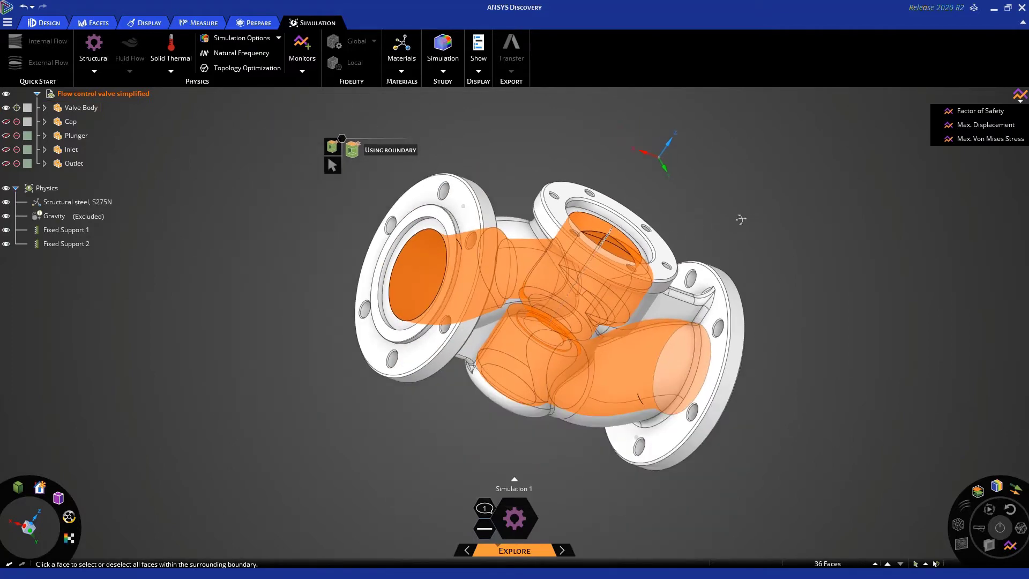
middle_drag(741, 220, 662, 236)
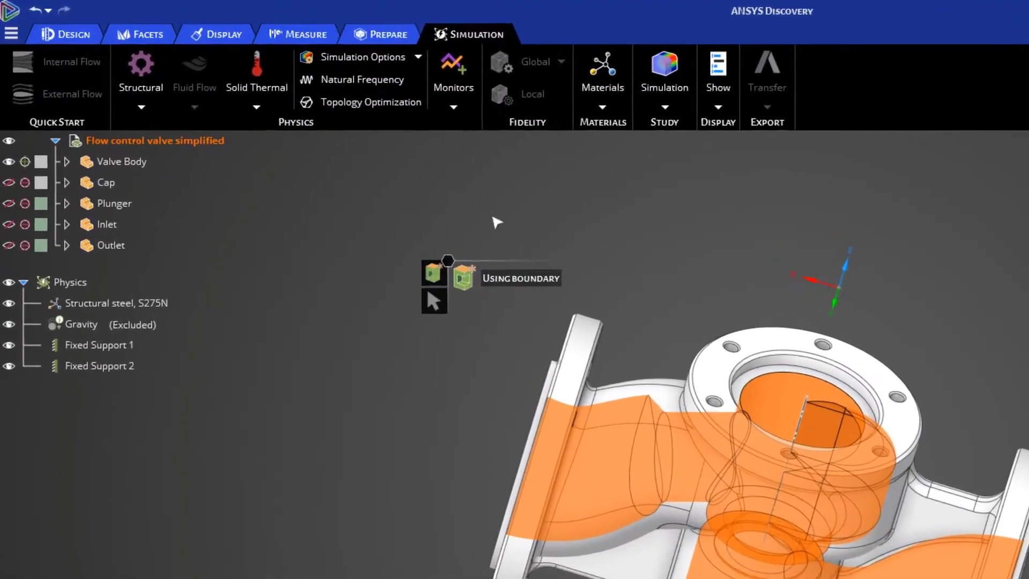
Step: Start a structural pressure condition on the selected internal faces and read its built-in help
right_click(348, 204)
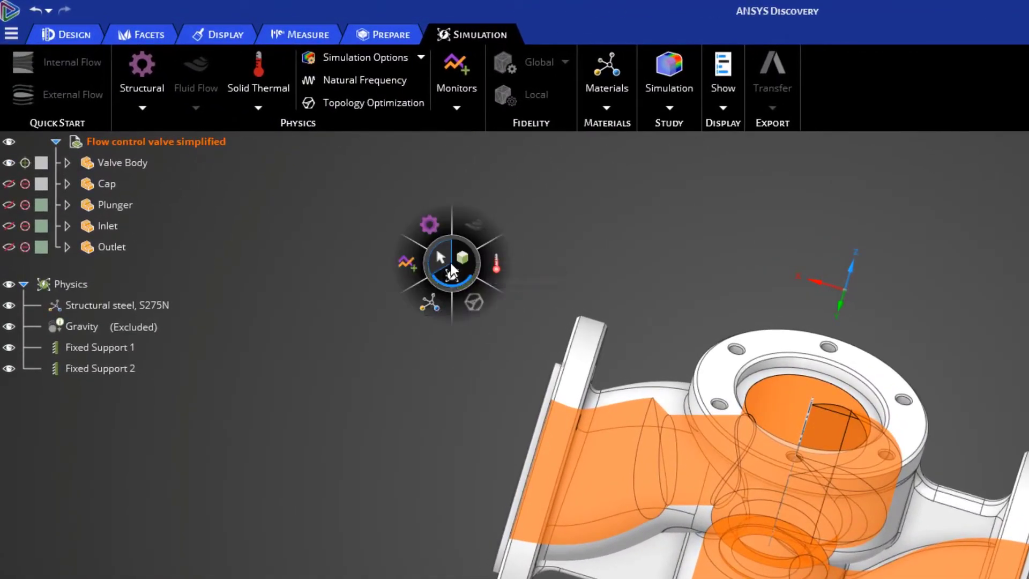
mouse_move(437, 224)
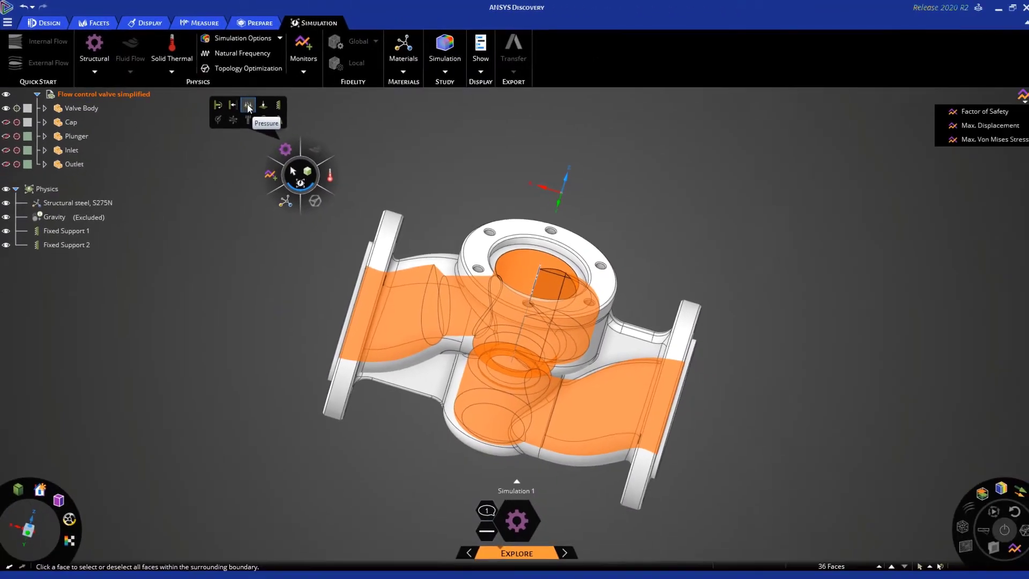
click(325, 137)
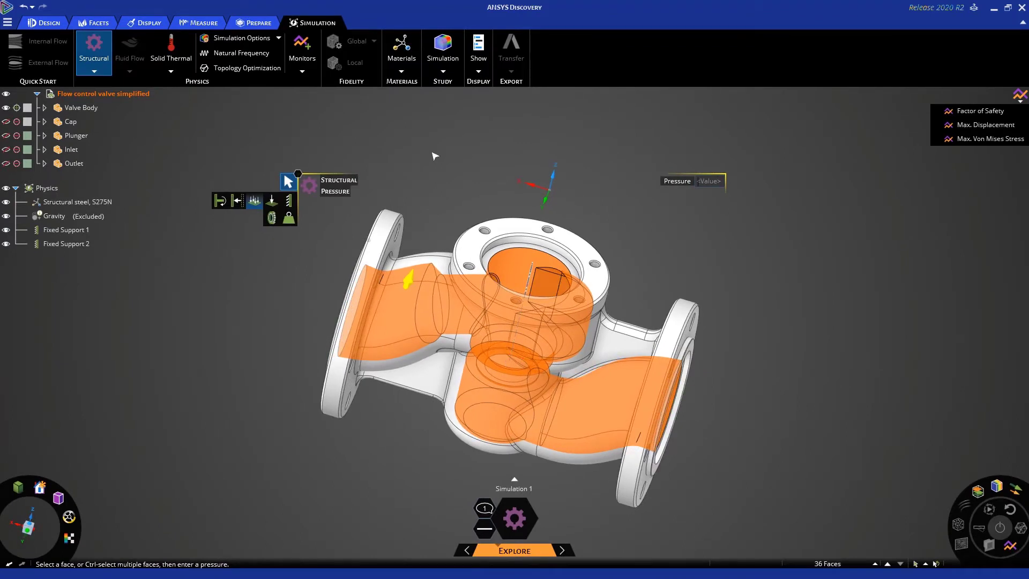
key(F1)
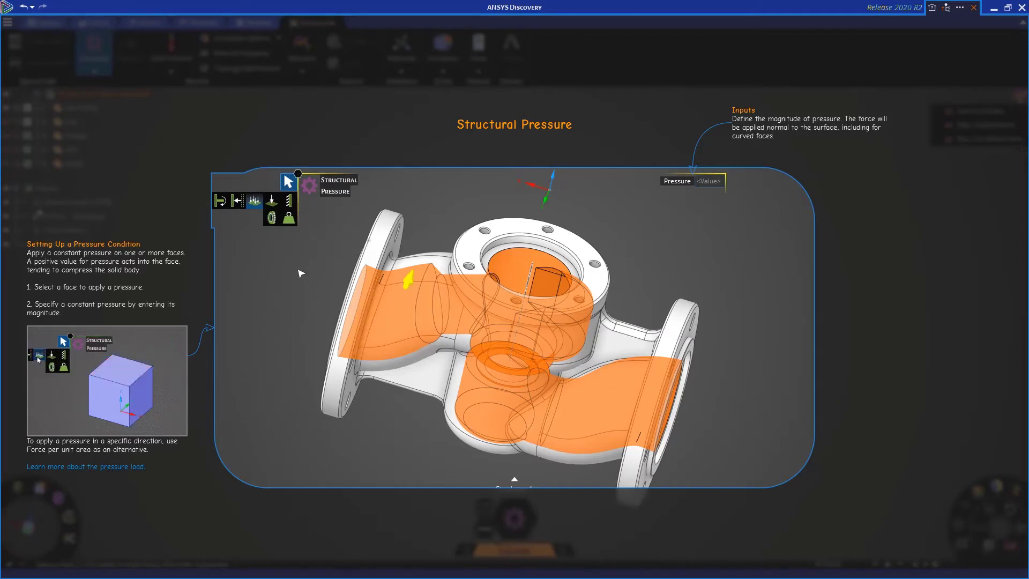
key(Escape)
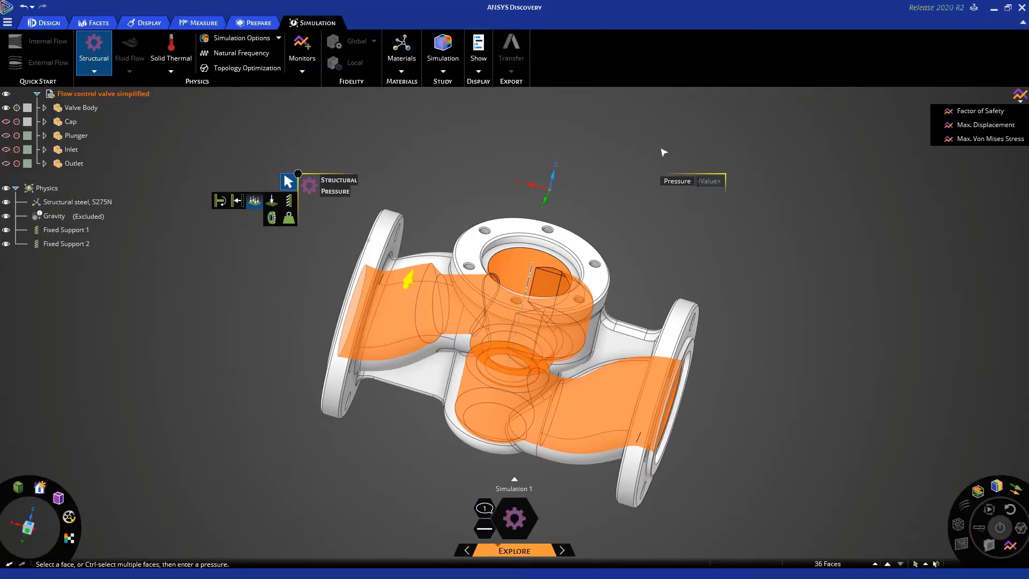
Step: Set the pressure on the internal faces to 1000 lb/in² and finish the load
click(704, 181)
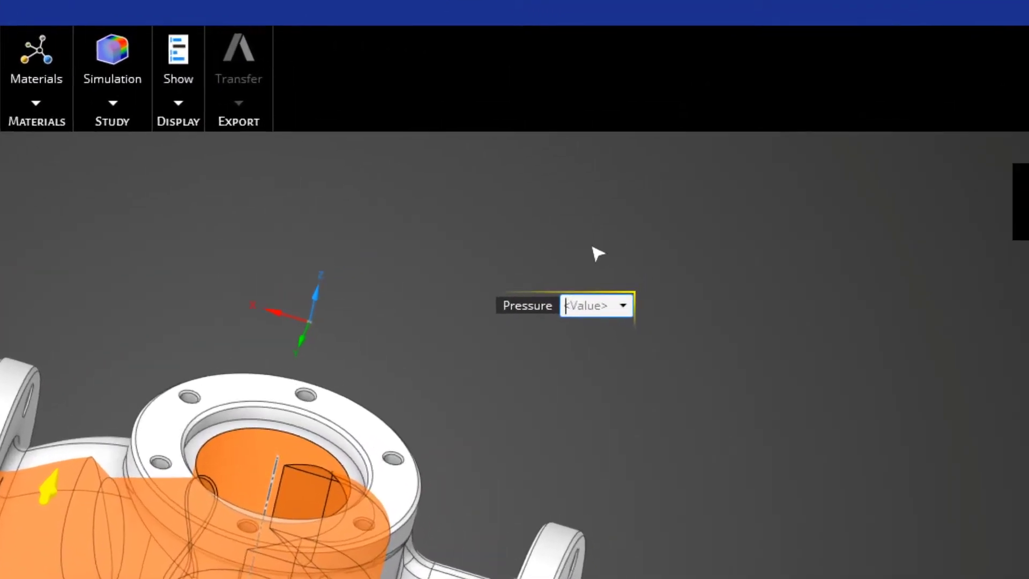
text(1000 Pa)
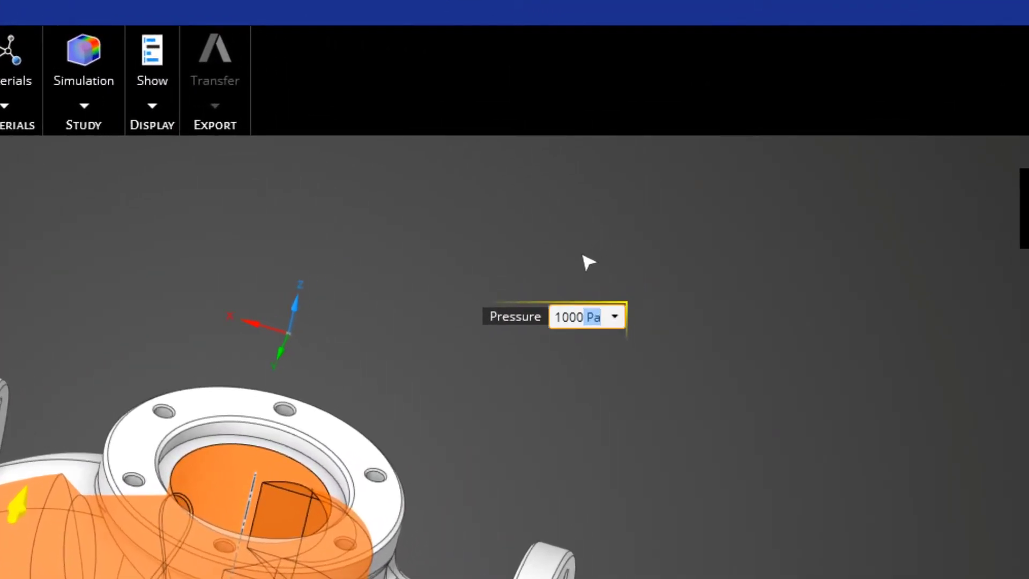
click(616, 317)
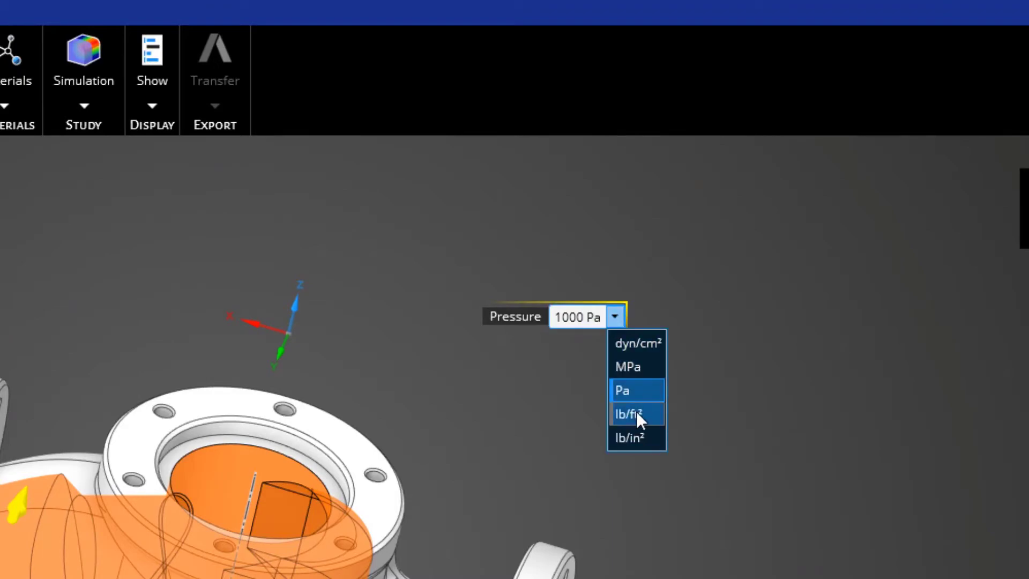
click(642, 440)
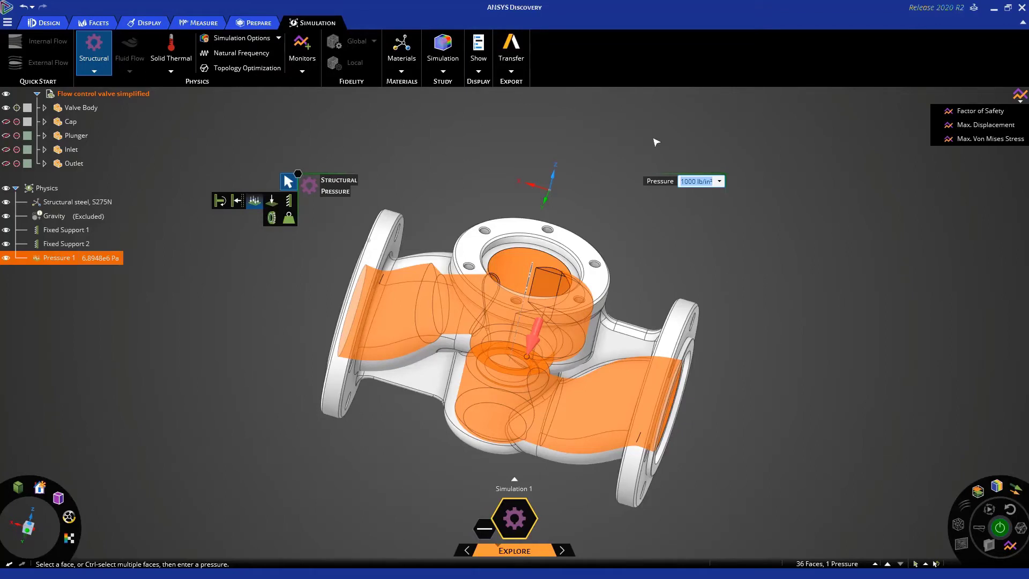
key(Escape)
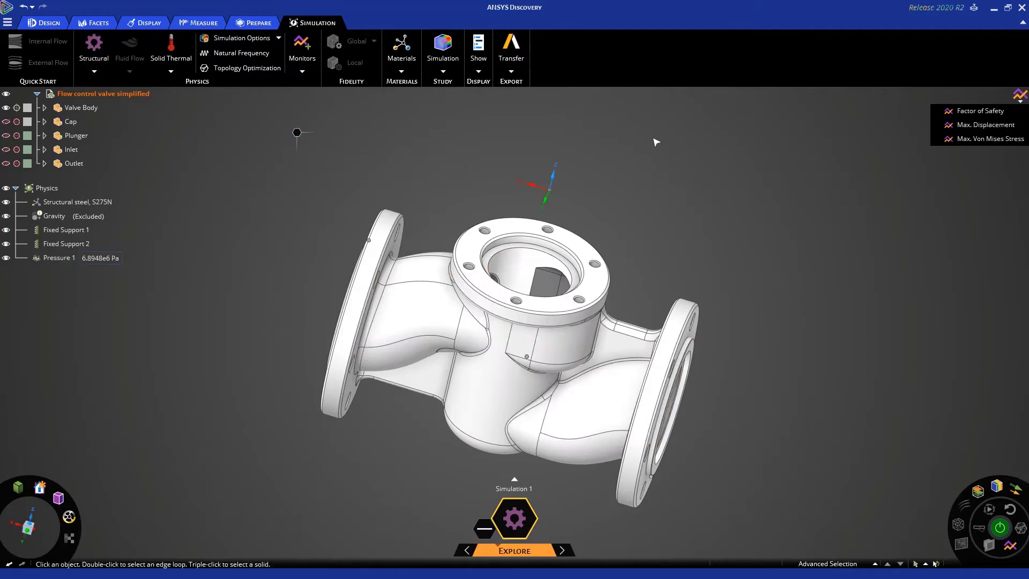
Step: Read the help on the simulation information display and review the conditions in Simulation 1's physics tree
middle_drag(646, 134, 624, 131)
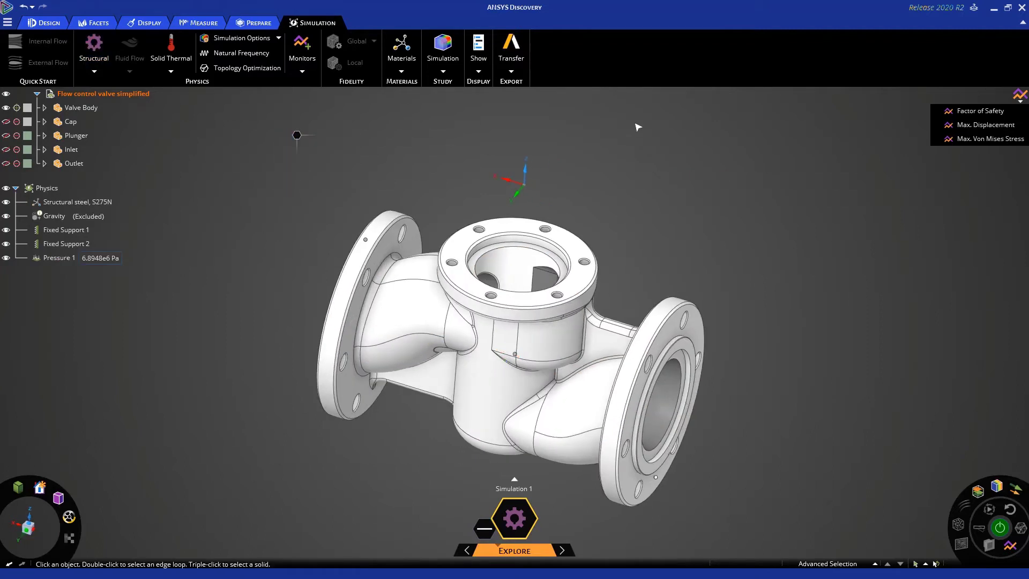
shift+middle_drag(640, 181, 641, 141)
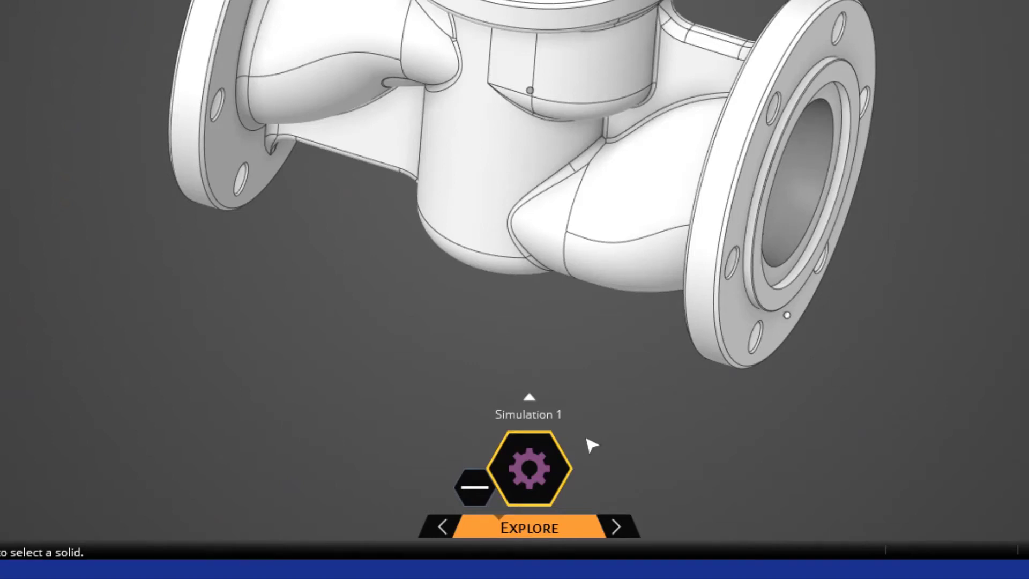
click(545, 456)
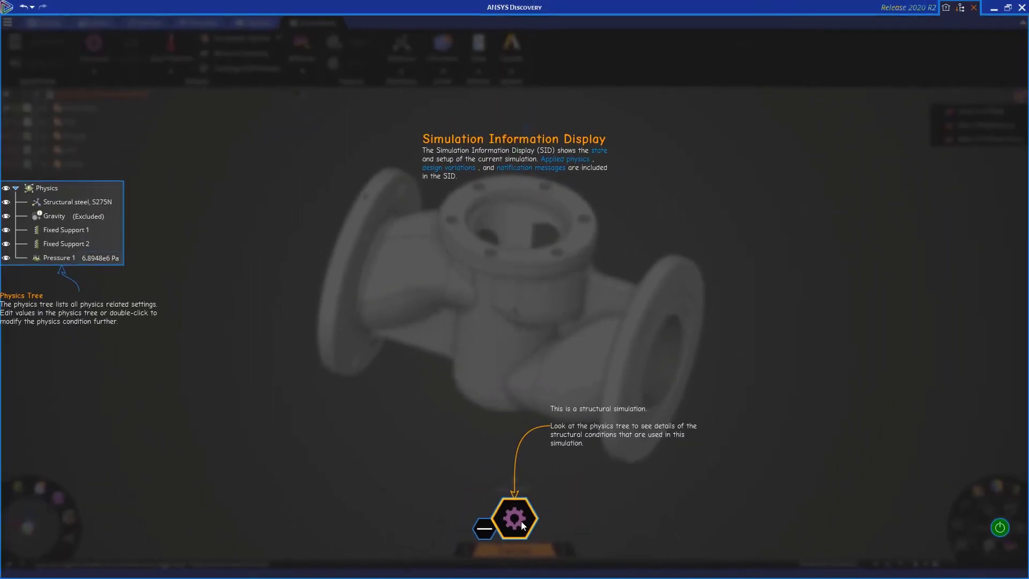
click(521, 521)
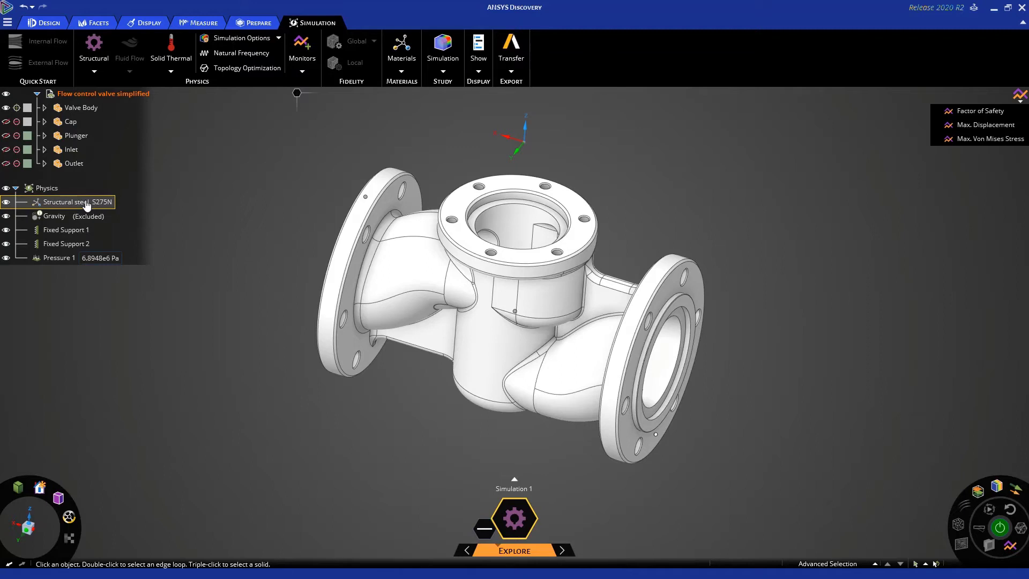
mouse_move(56, 219)
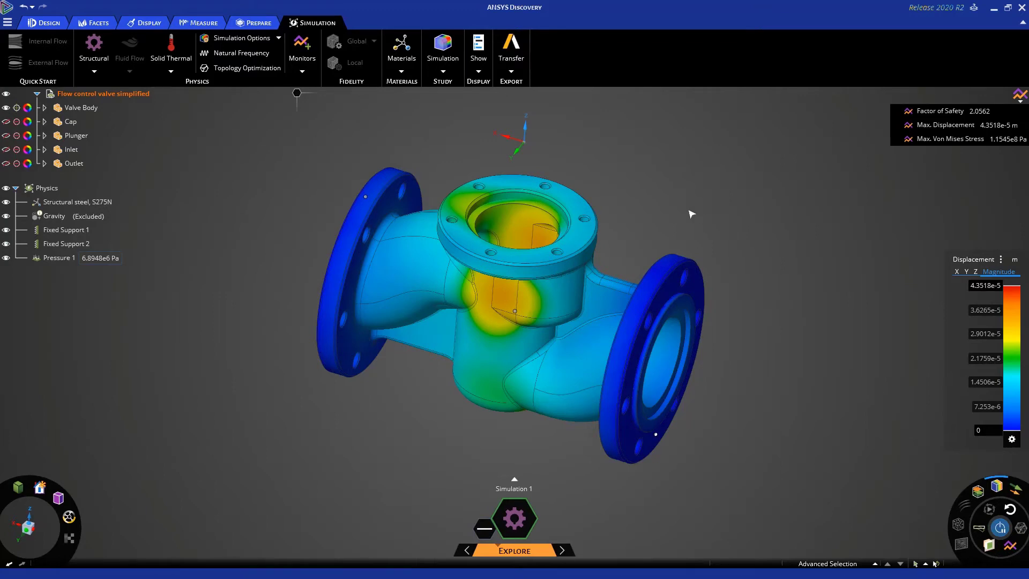
Step: Change the displayed result on the valve body from Displacement to Von Mises Stress
middle_drag(659, 201, 700, 195)
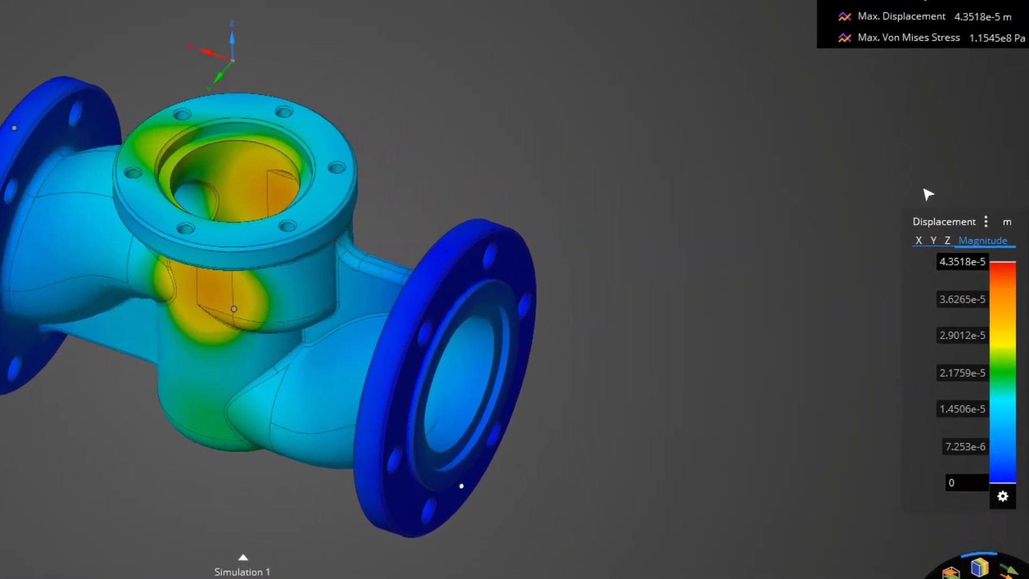
click(989, 227)
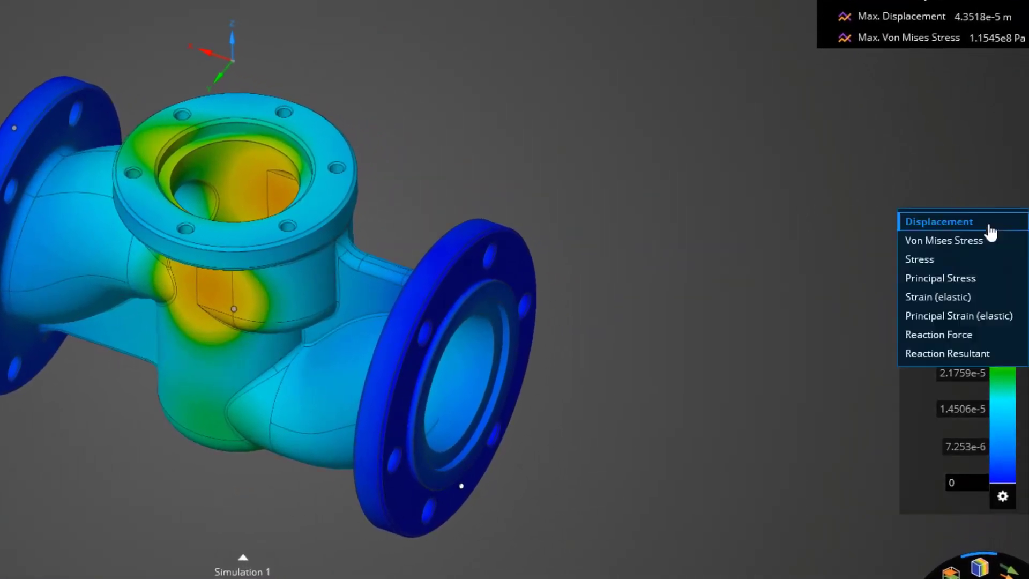
click(946, 241)
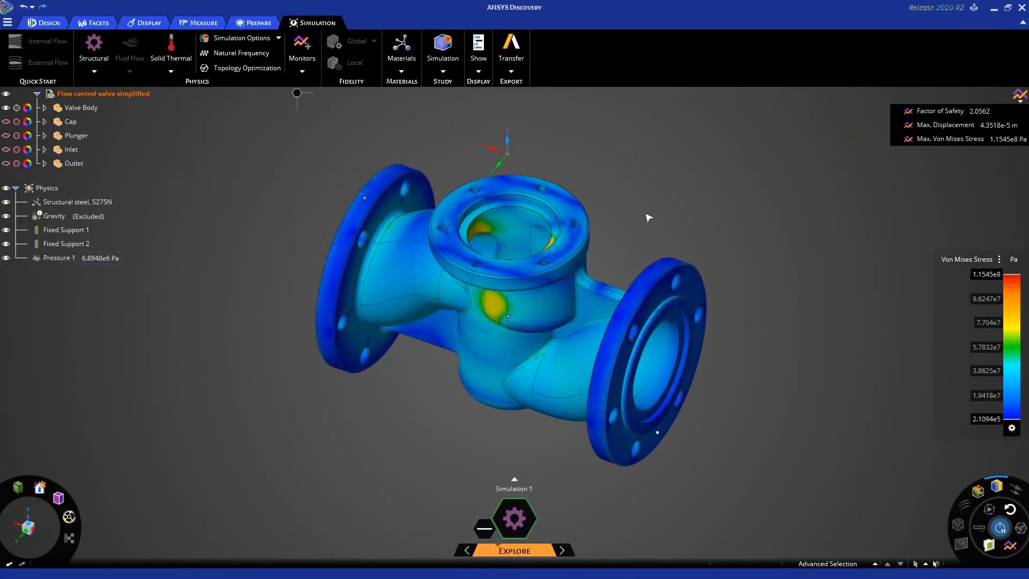
mouse_move(649, 218)
middle_down()
mouse_move(625, 234)
mouse_move(609, 271)
mouse_move(634, 257)
mouse_move(614, 286)
mouse_move(629, 290)
mouse_move(641, 228)
middle_up()
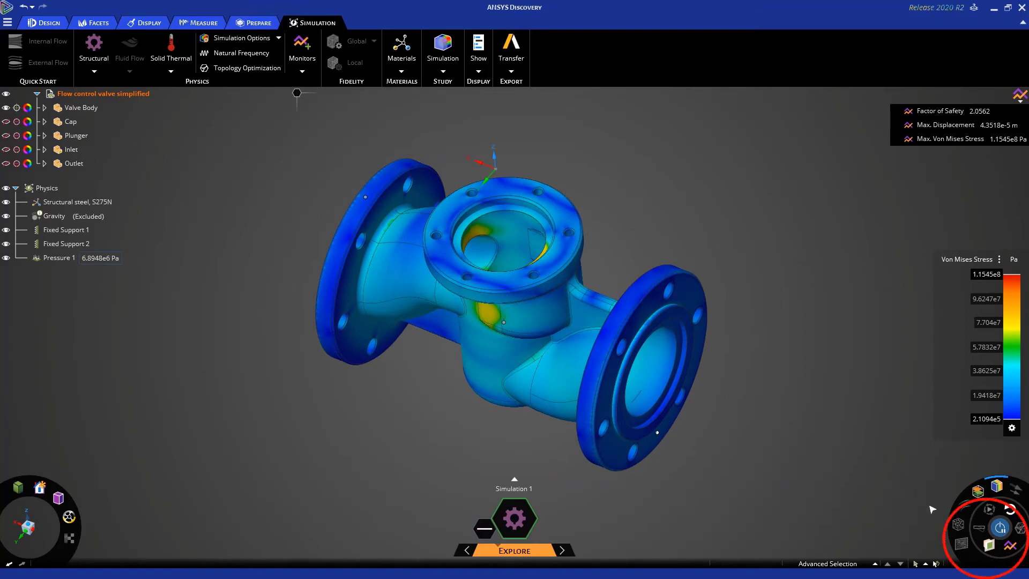
Step: Section the valve body with a cutting plane and examine the Von Mises stress on its internal faces
click(991, 546)
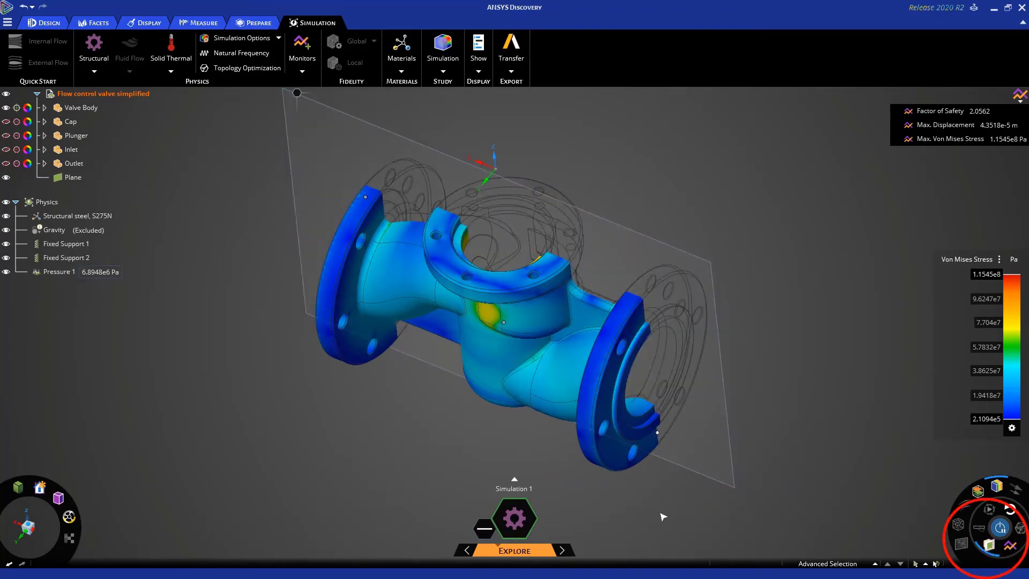
middle_drag(663, 516, 406, 547)
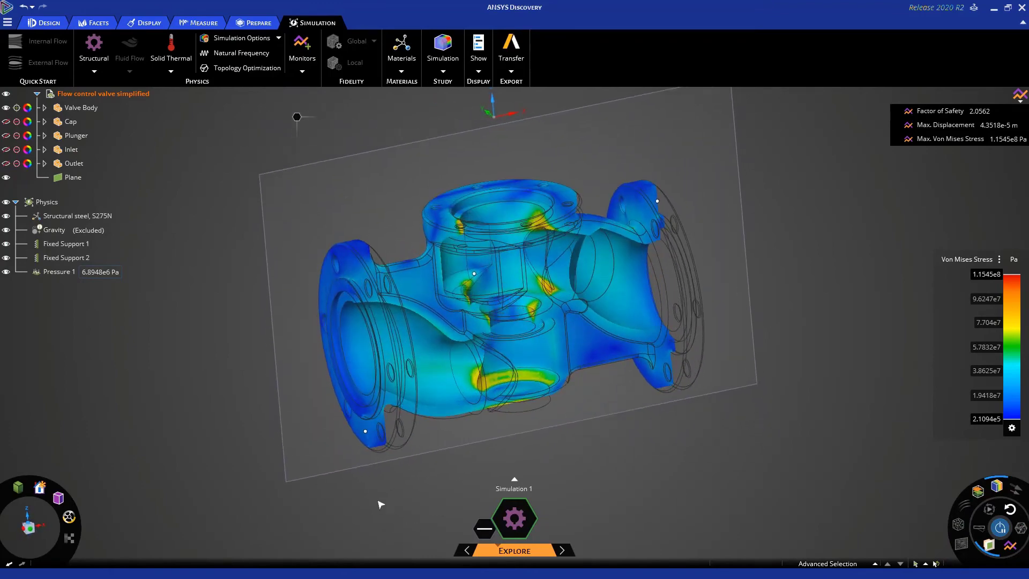
click(355, 469)
mouse_move(355, 468)
mouse_down()
mouse_move(366, 477)
mouse_move(351, 462)
mouse_move(357, 470)
mouse_up()
click(414, 476)
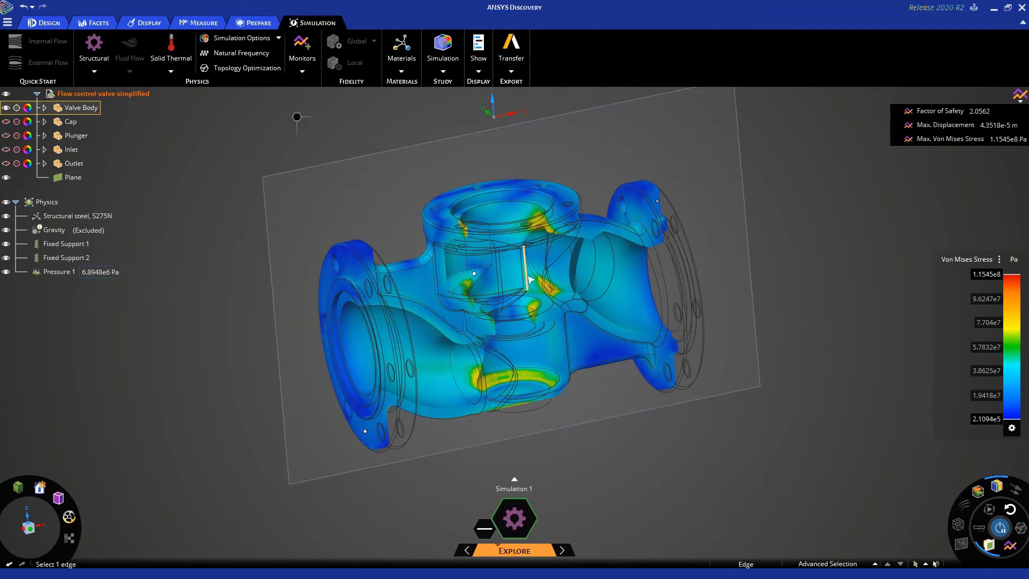
scroll(530, 279, up, 3)
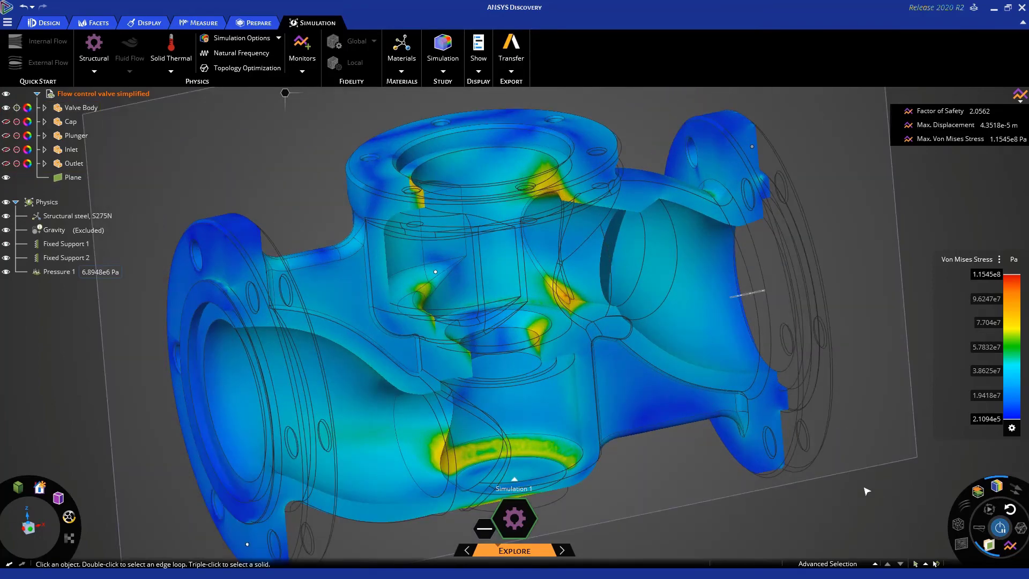
Step: Show the minimum and maximum locations of the Von Mises stress and inspect the maximum marker up close
click(1012, 428)
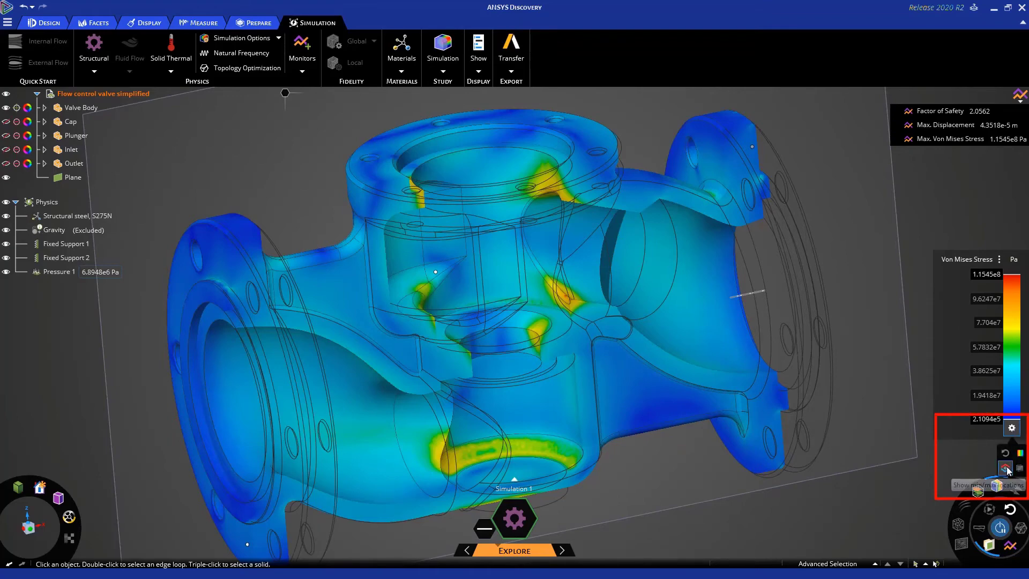
click(1006, 469)
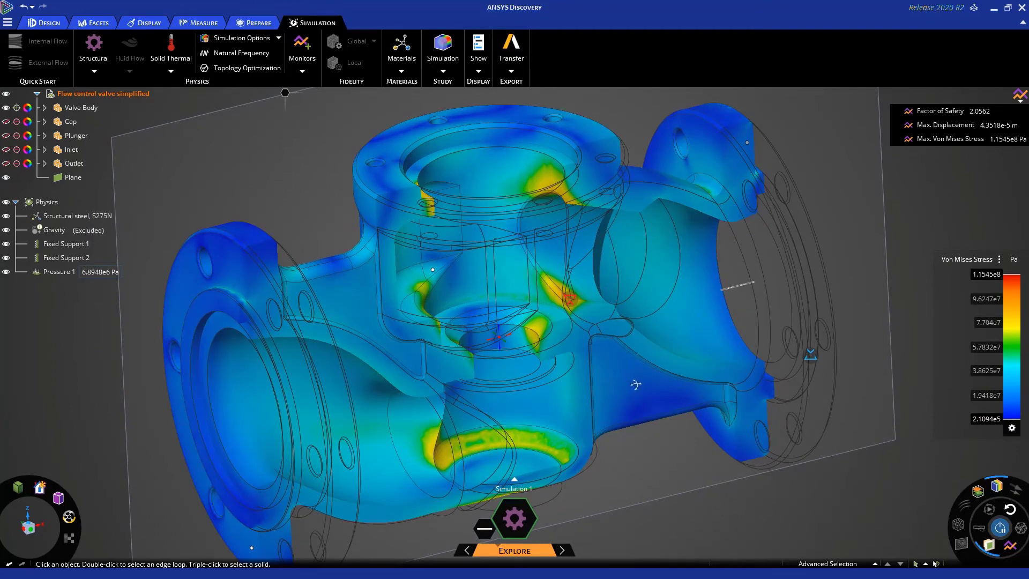
scroll(558, 305, up, 5)
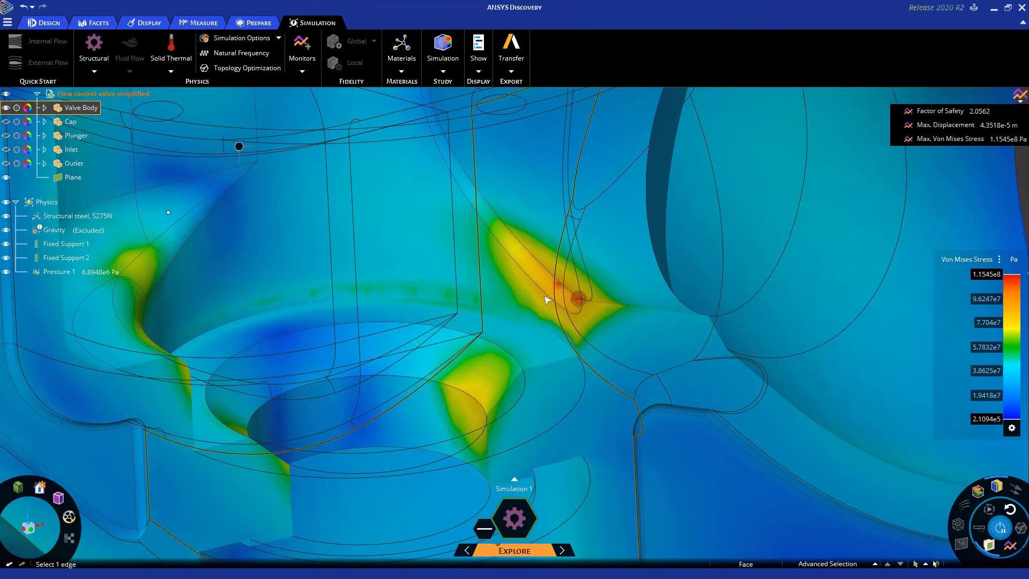
scroll(551, 298, down, 3)
scroll(549, 299, down, 10)
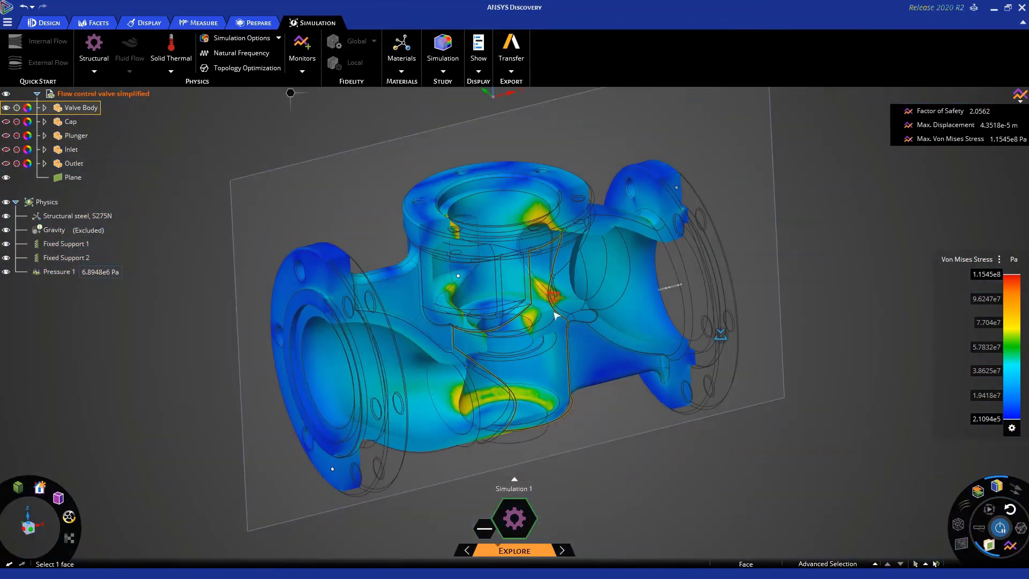
Step: Turn off the section view and inspect the maximum stress location through the cap opening
click(991, 547)
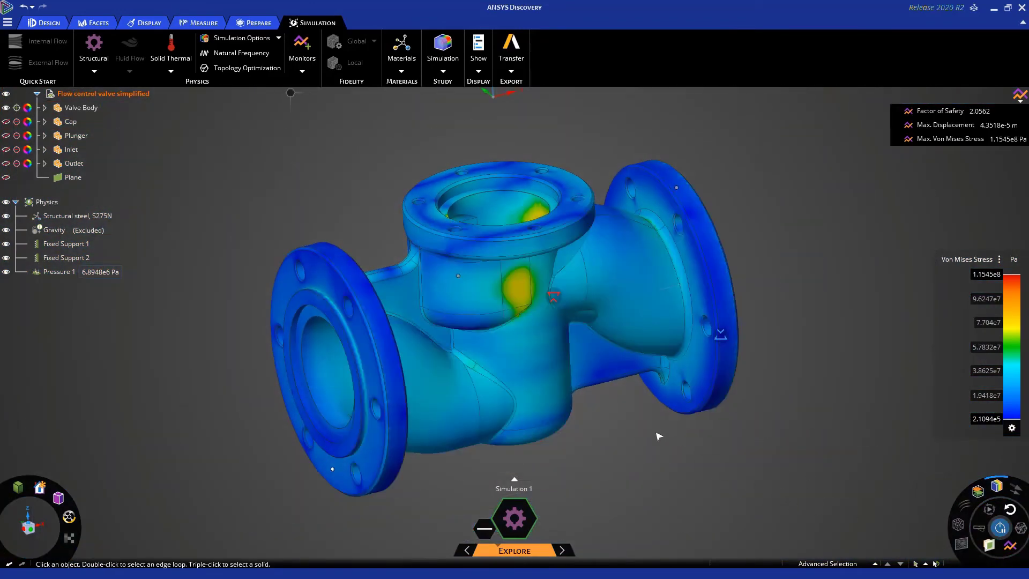
middle_drag(657, 432, 619, 451)
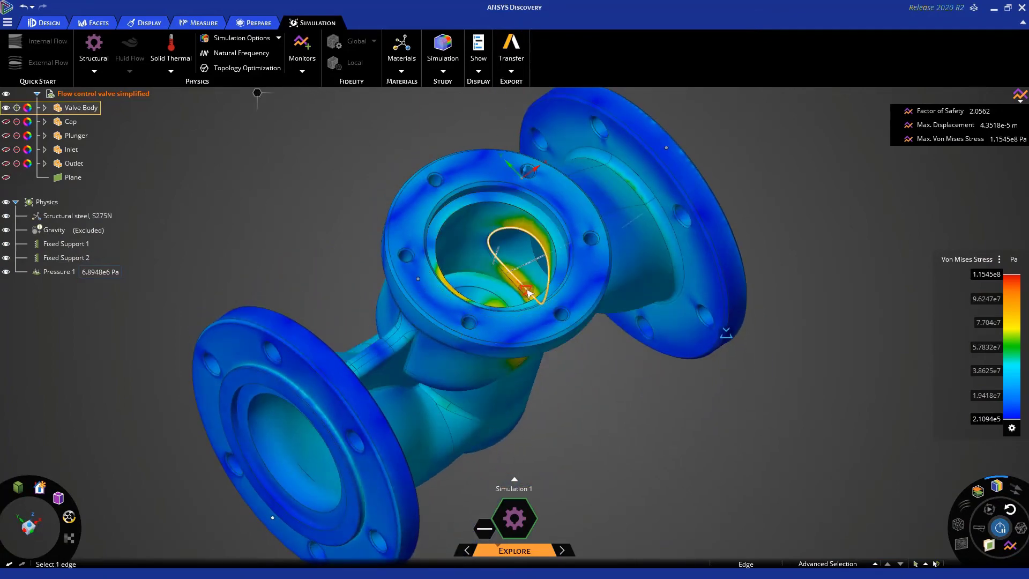
scroll(526, 290, up, 5)
middle_drag(719, 399, 680, 446)
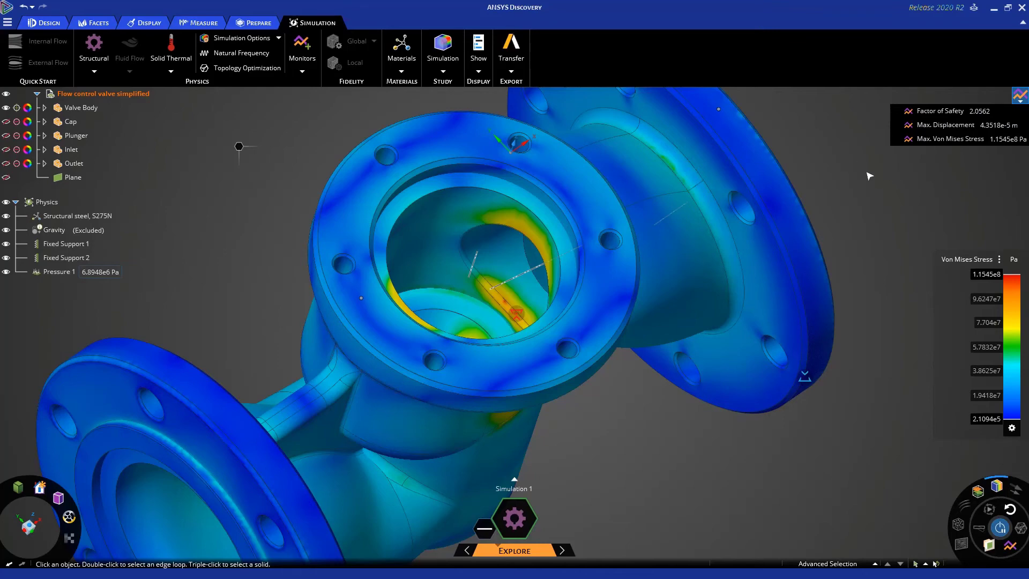
Step: Open the Max. Von Mises Stress monitor chart, place it beside the valve body and enlarge it
click(930, 146)
drag(822, 203, 772, 159)
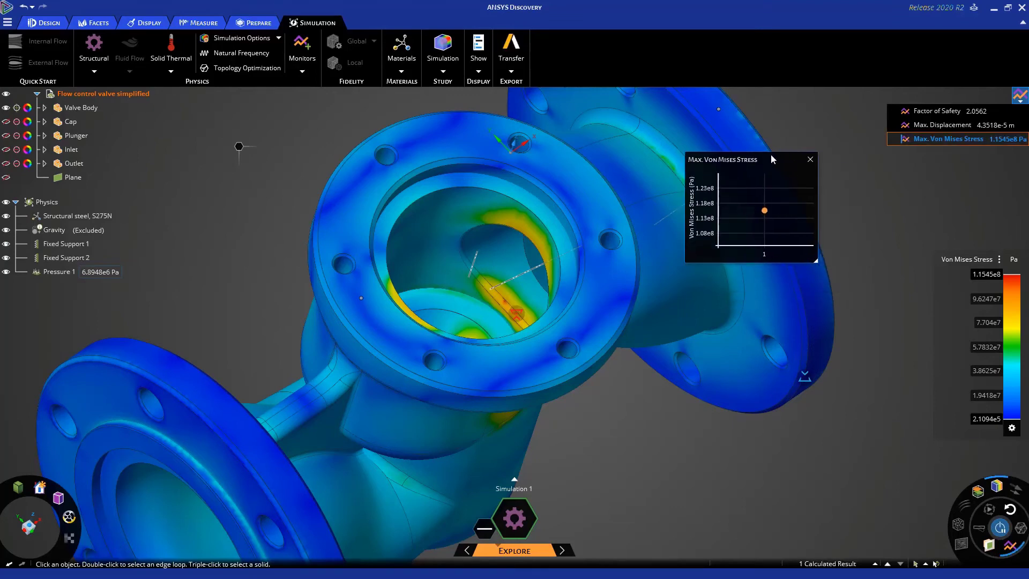
drag(815, 260, 884, 327)
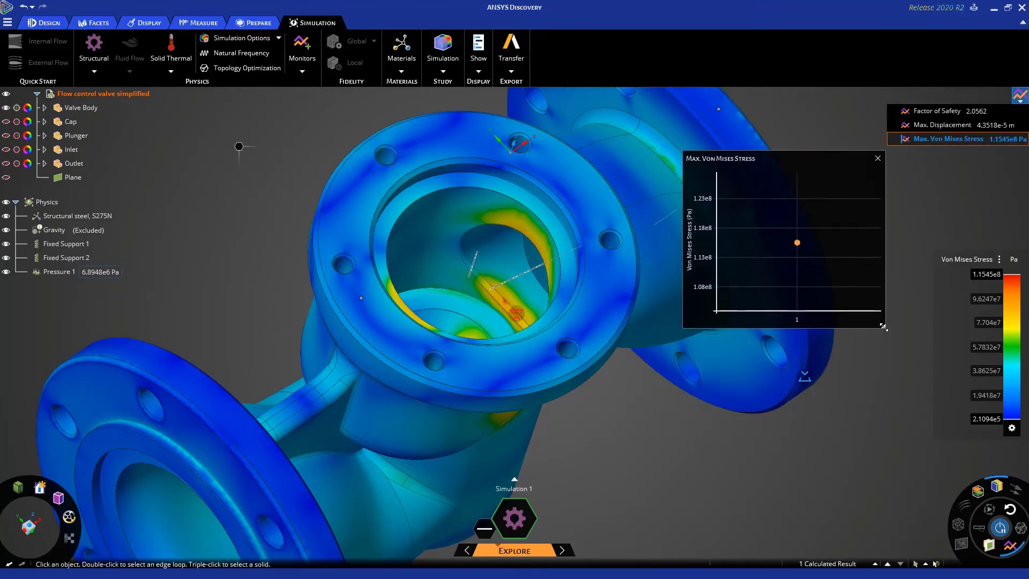
click(622, 435)
middle_drag(622, 435, 629, 439)
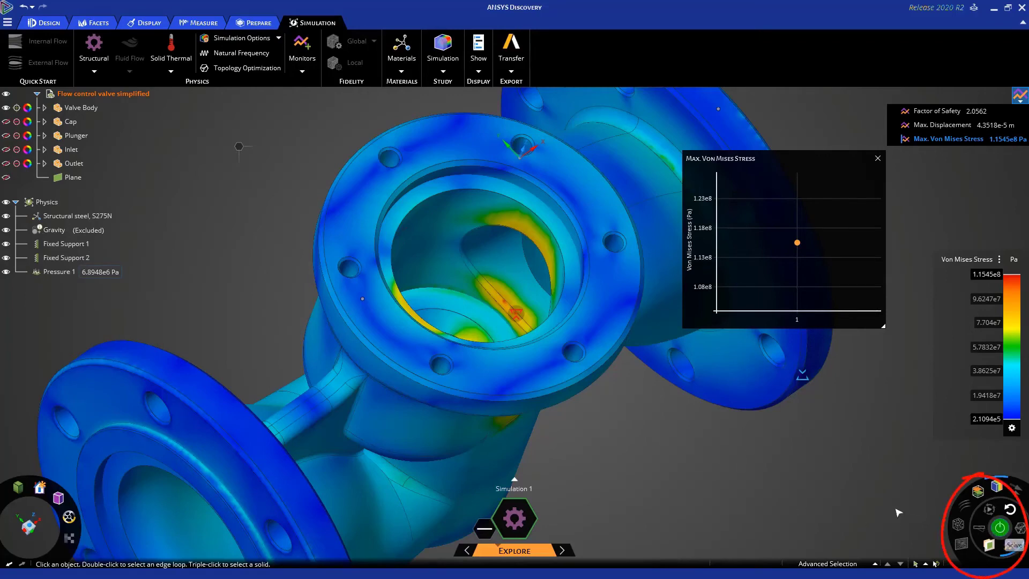
Step: Hide the stress results and pull the round on the valve body's internal opening edge to a radius of about 6 mm
click(997, 487)
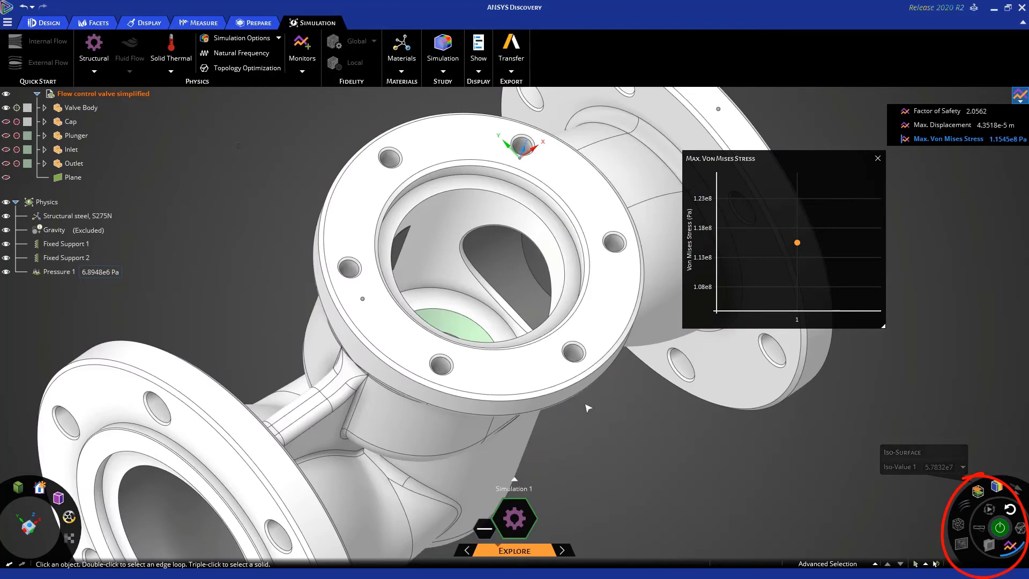
scroll(509, 314, up, 5)
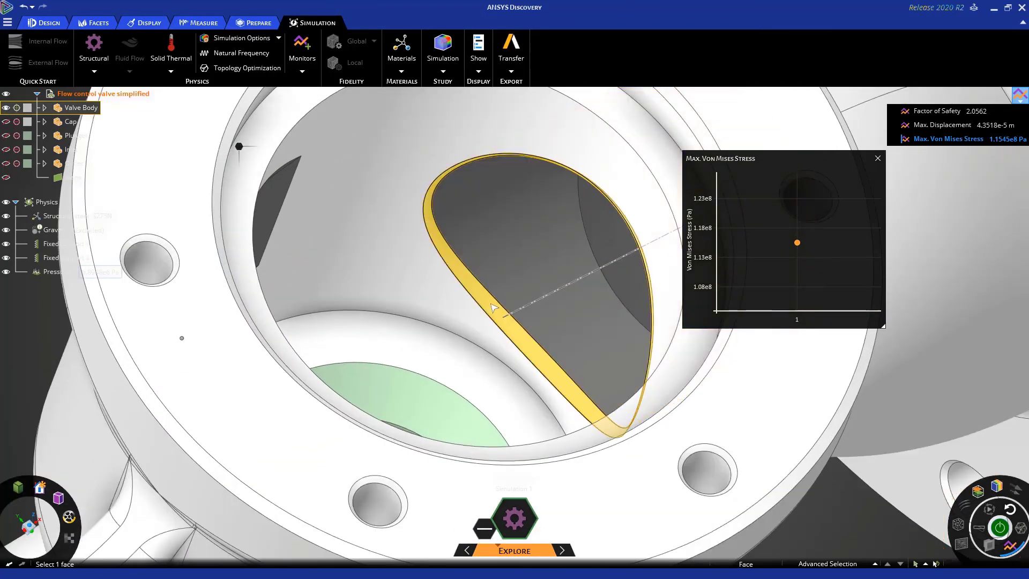
click(494, 304)
scroll(494, 302, down, 5)
middle_drag(494, 304, 489, 357)
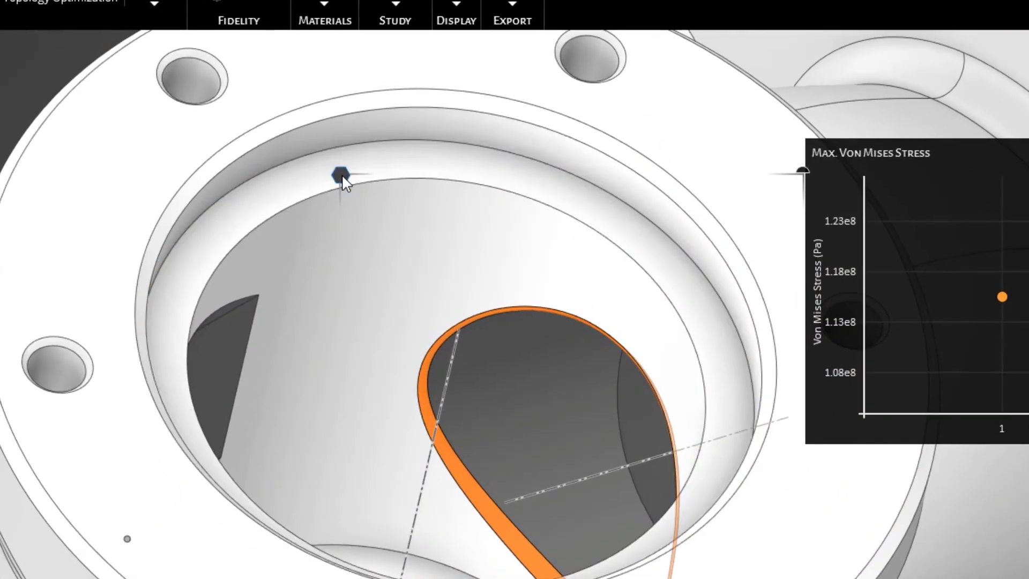
right_click(412, 176)
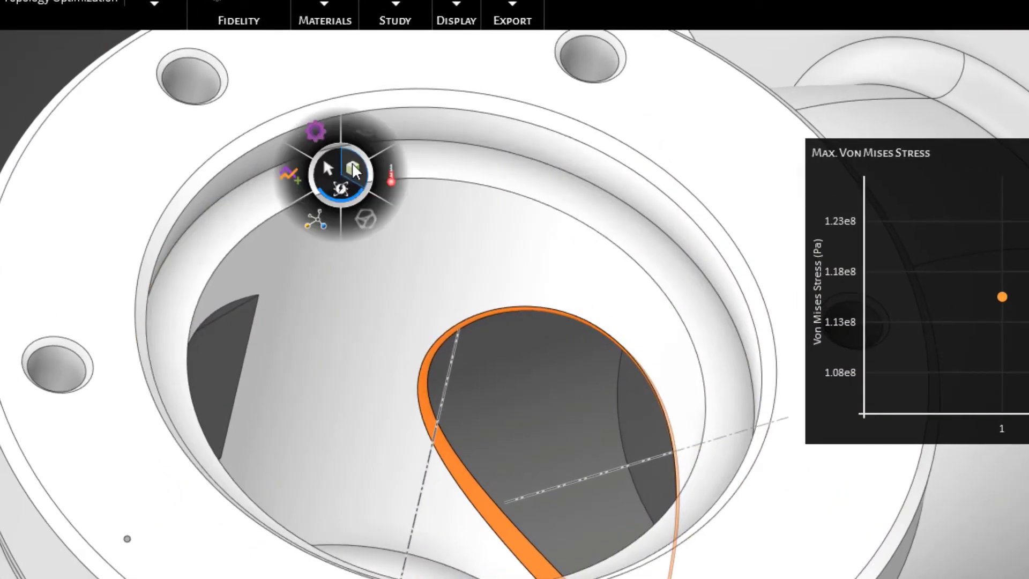
click(353, 164)
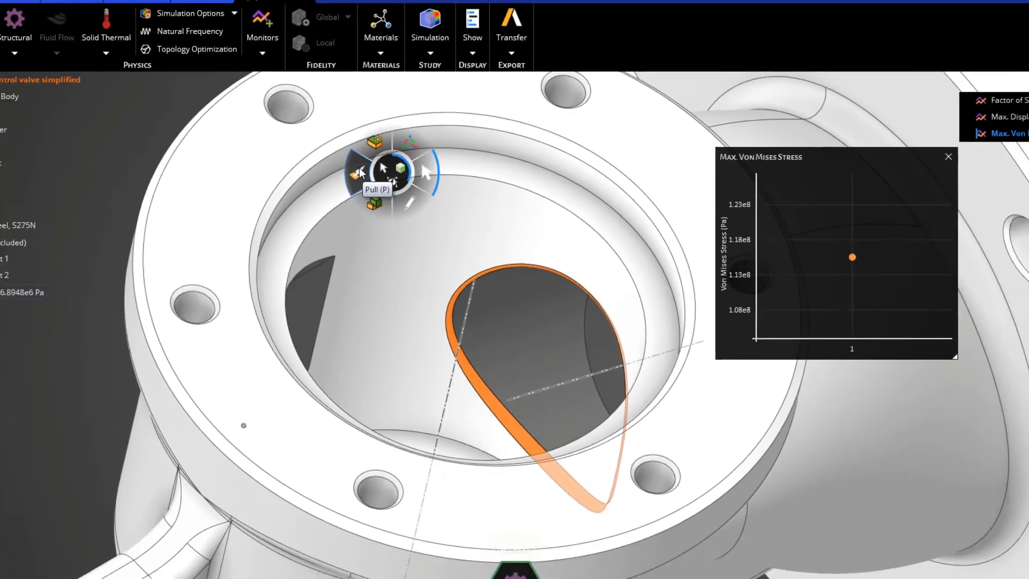
click(295, 174)
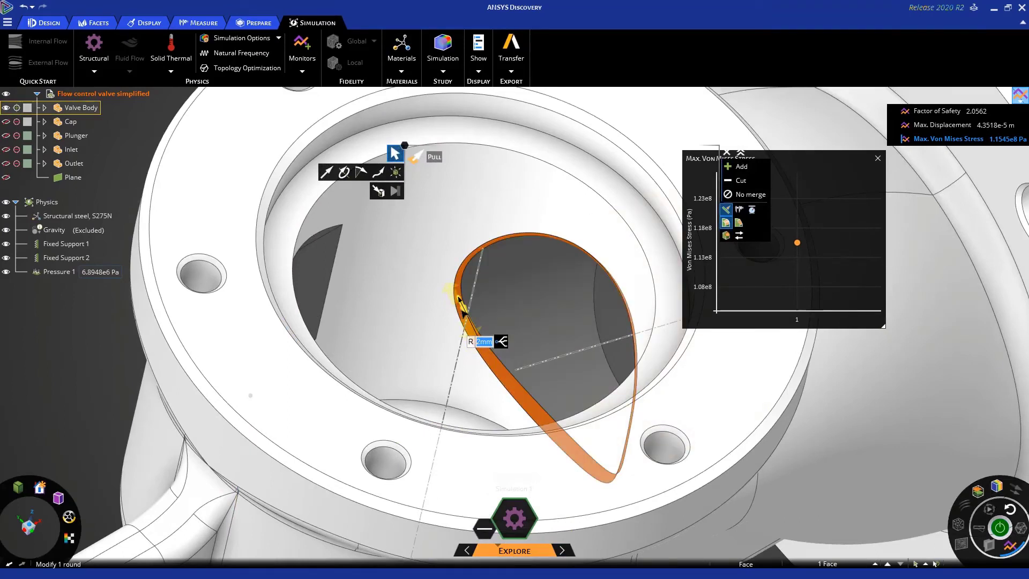
drag(459, 304, 447, 275)
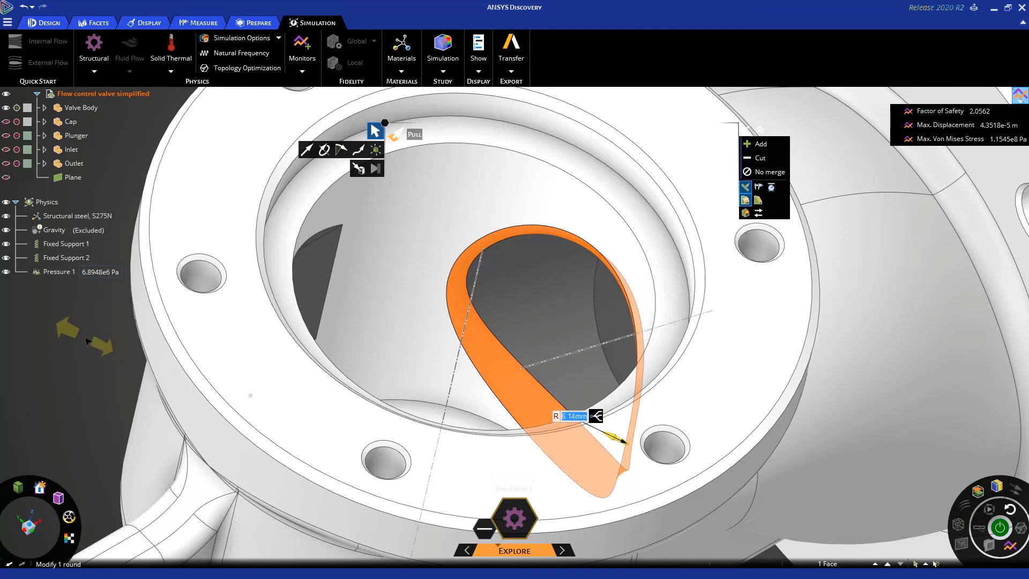
key(Escape)
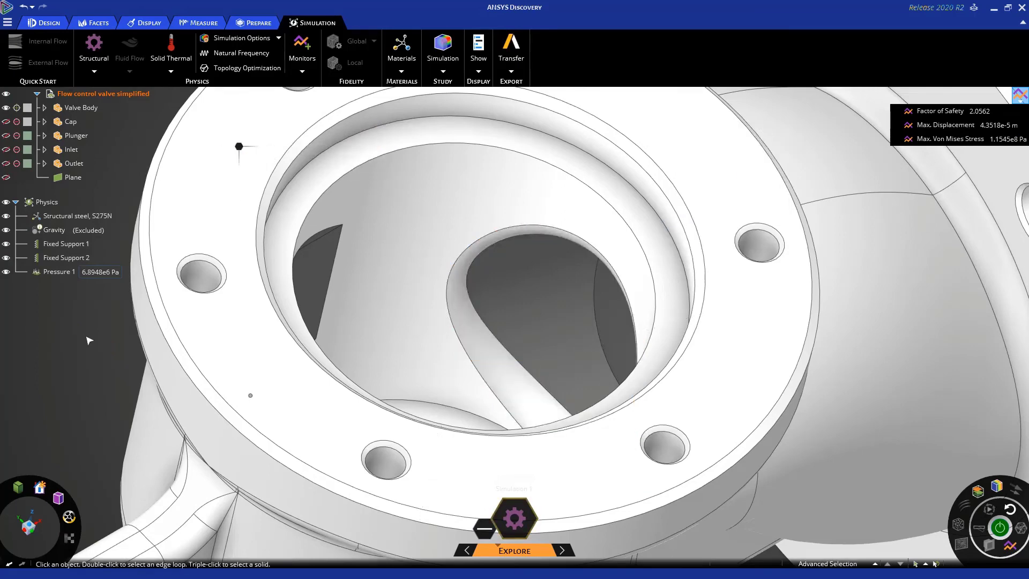
Step: Check the enlarged round through the cap opening and solve the structural simulation again
middle_drag(86, 338, 92, 356)
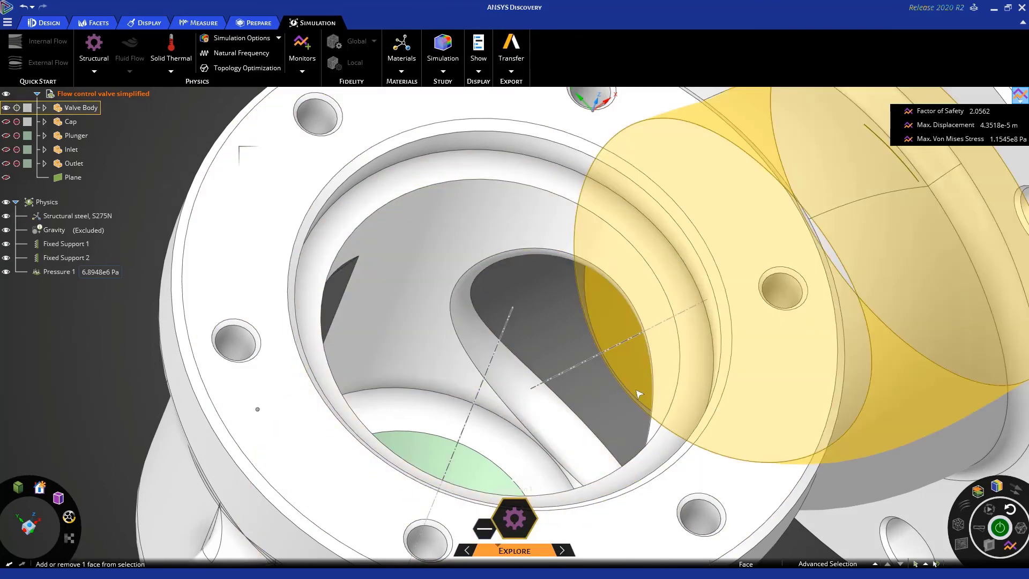
ctrl+middle_drag(638, 391, 620, 339)
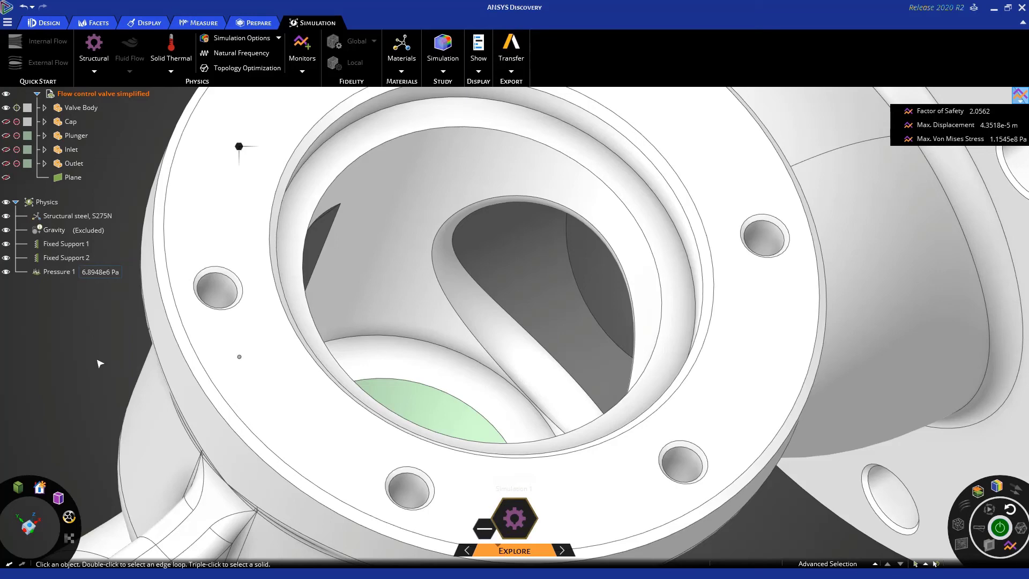
click(1000, 528)
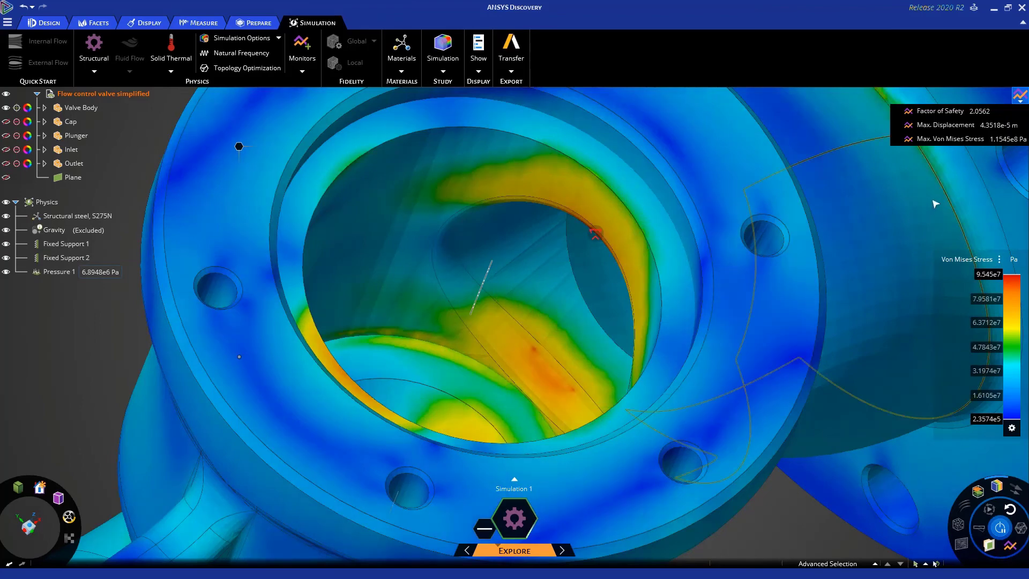
Step: Reopen the Max. Von Mises Stress chart, enlarge it and place it just below the monitor list to compare both runs
click(940, 140)
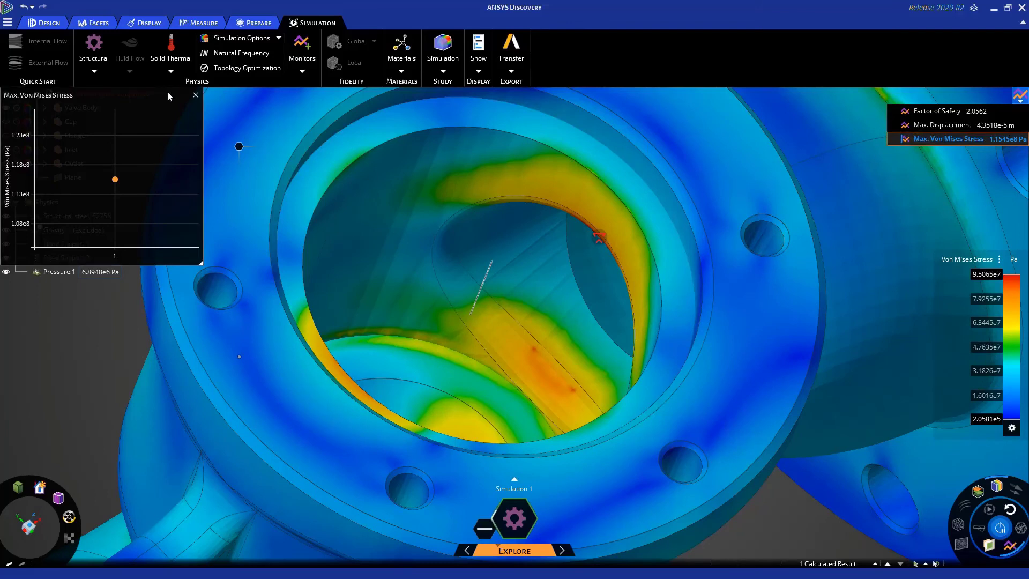
drag(170, 95, 864, 124)
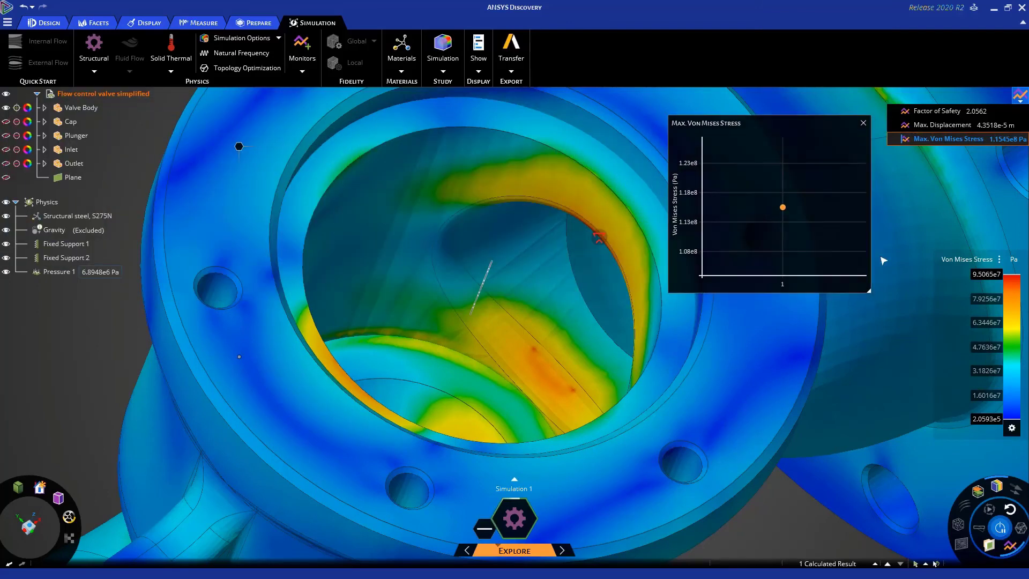
drag(869, 290, 931, 336)
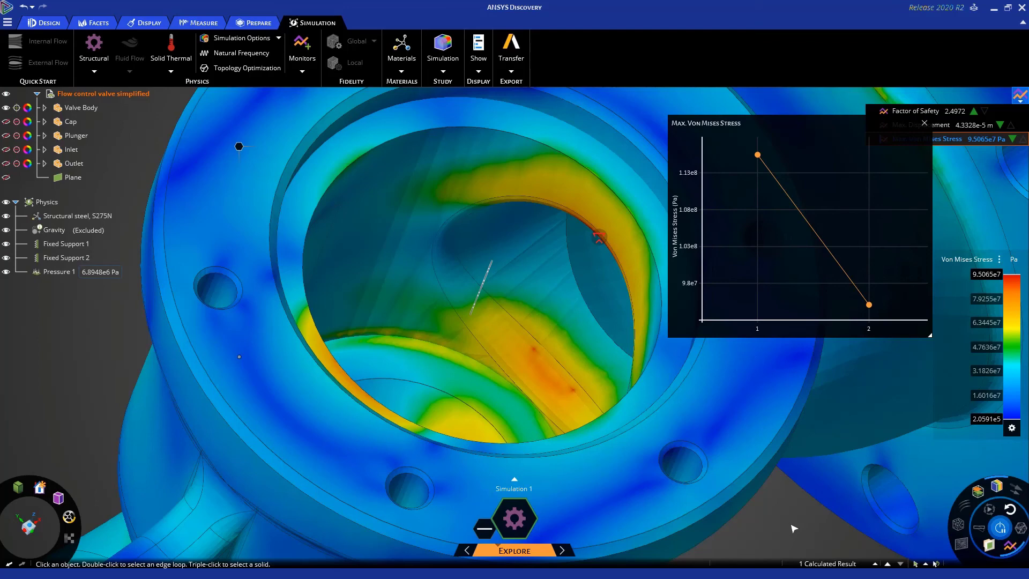
drag(800, 123, 799, 174)
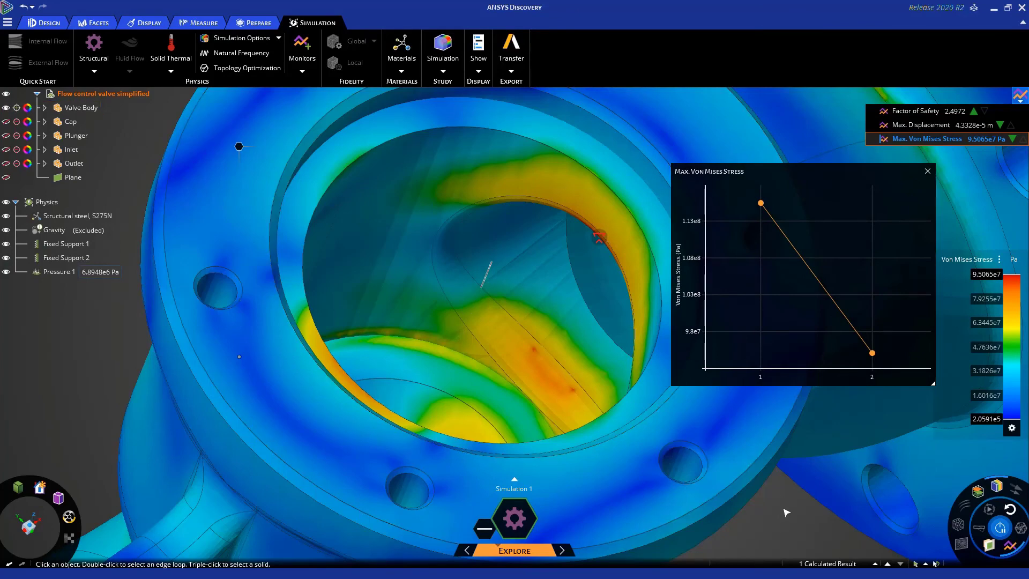